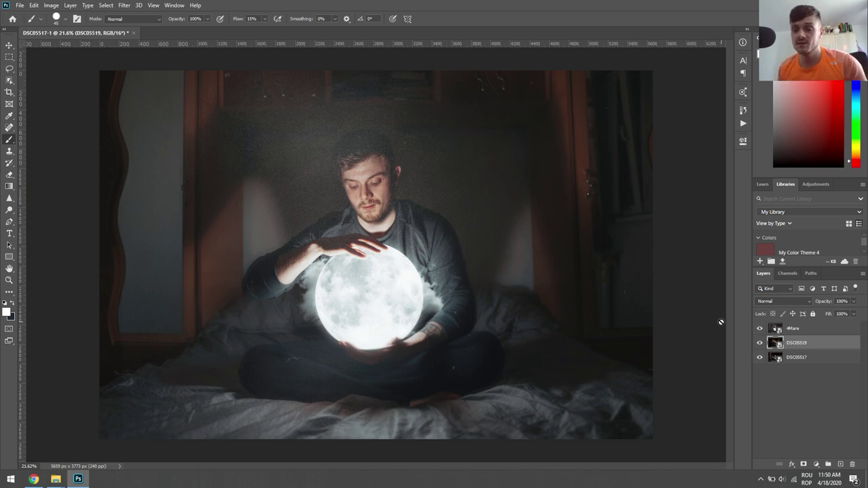
Hide the 4Mare composite and toggle DSC05519 off and on to compare it with the DSC05517 lamp photo
left_click(759, 328)
left_click(760, 343)
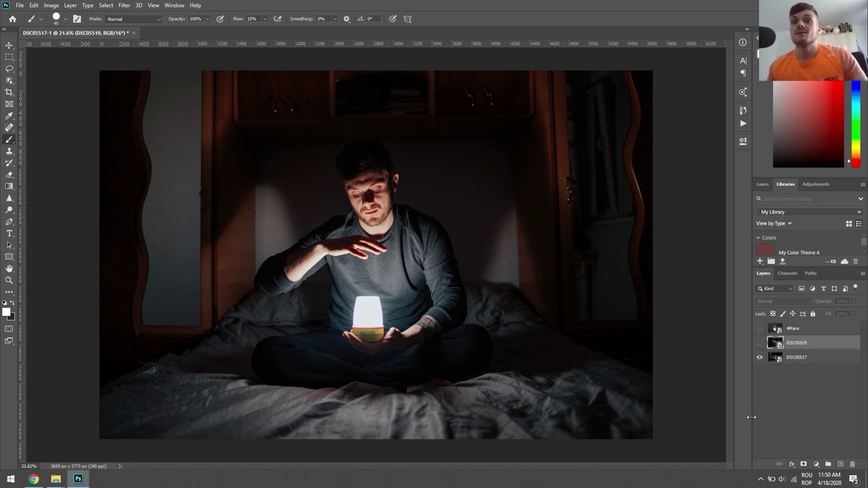
left_click(761, 344)
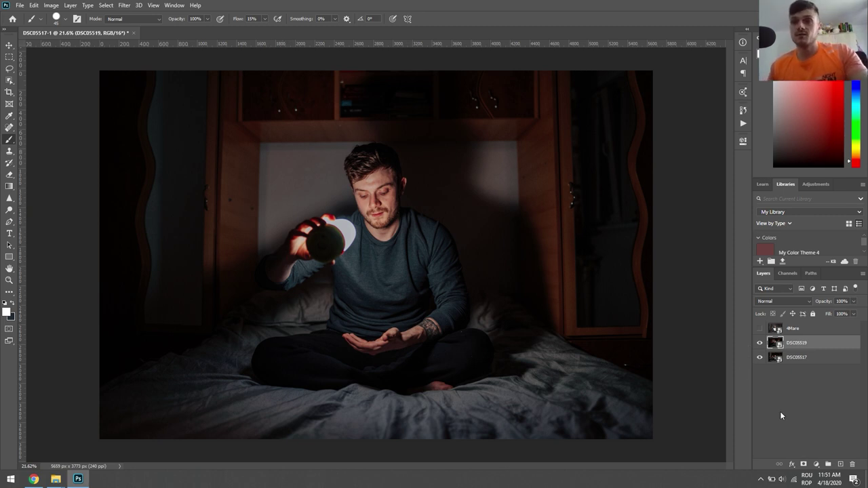
Add a layer mask to DSC05519 and paint on it around the face with an enlarged brush
left_click(804, 465)
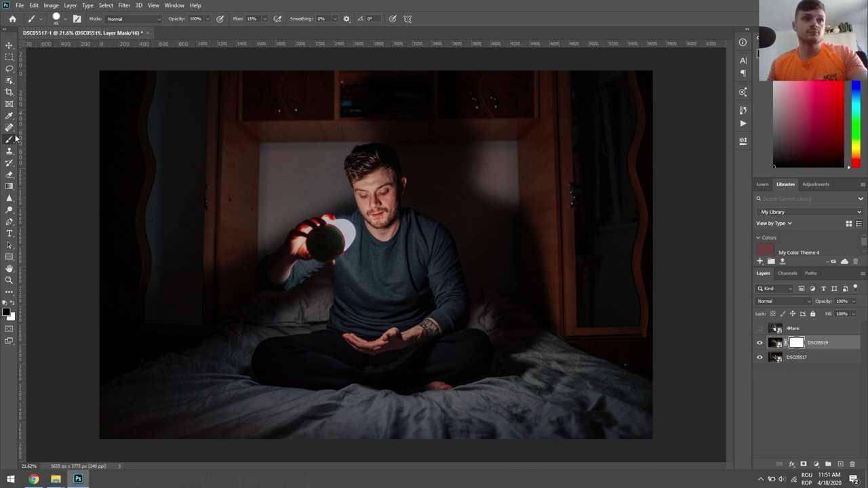
scroll(407, 180, "up", 2)
key("bracketright")
key("bracketright")
key("bracketright")
mouse_move(373, 175)
left_mouse_down()
mouse_move(363, 204)
mouse_move(352, 180)
mouse_move(377, 173)
left_mouse_up()
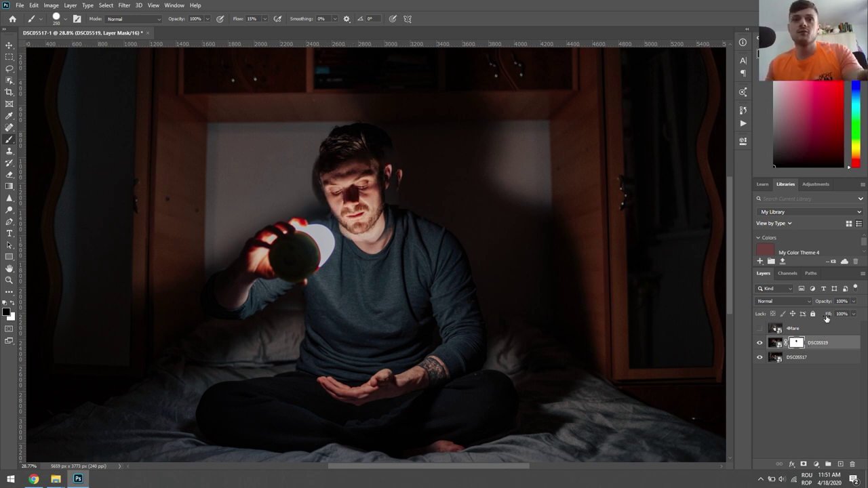
Drop DSC05519 opacity to 46% and shift it to line up with the lamp photo
left_click(856, 302)
left_click(831, 312)
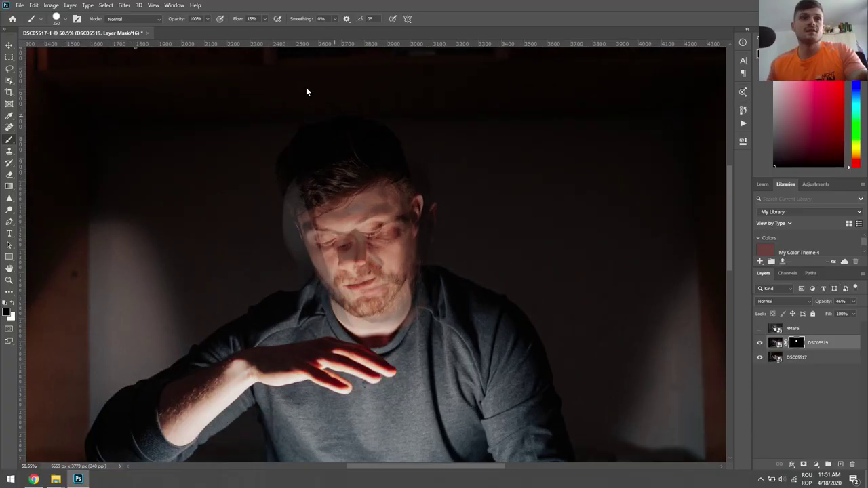
scroll(305, 234, "up", 2)
left_click_drag(305, 234, 330, 226)
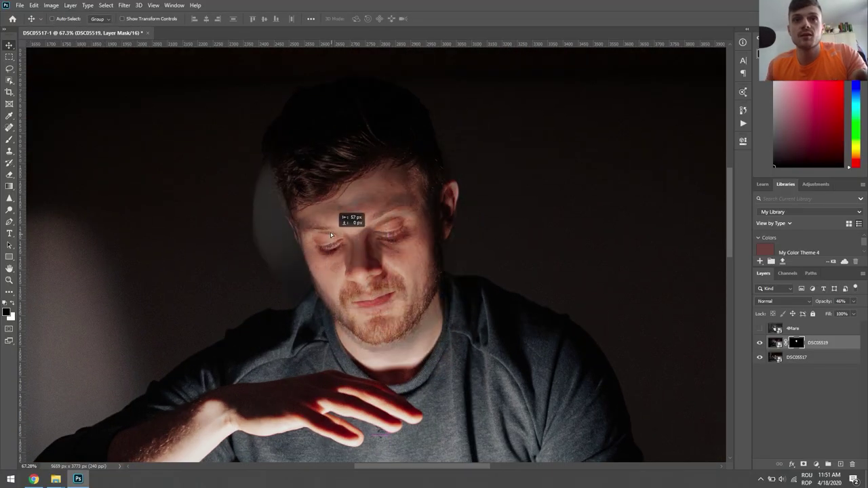
scroll(330, 226, "up", 3)
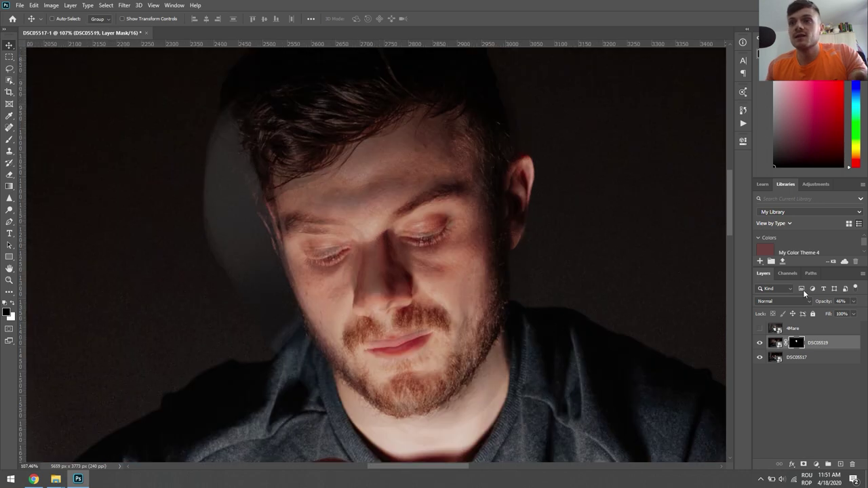
Raise DSC05519 opacity to 77%, nudge it into alignment, then bring opacity back to 100%
left_click(853, 301)
left_click_drag(838, 312, 853, 315)
left_click_drag(470, 207, 487, 215)
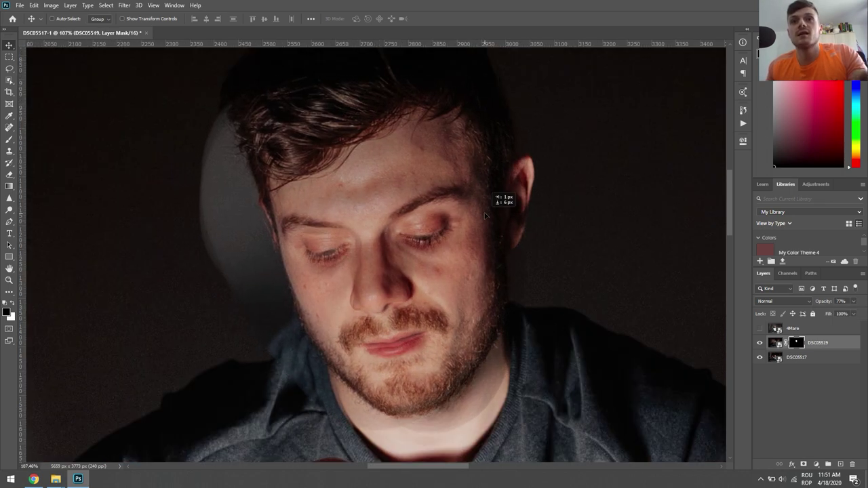
scroll(504, 194, "down", 3)
scroll(473, 206, "down", 3)
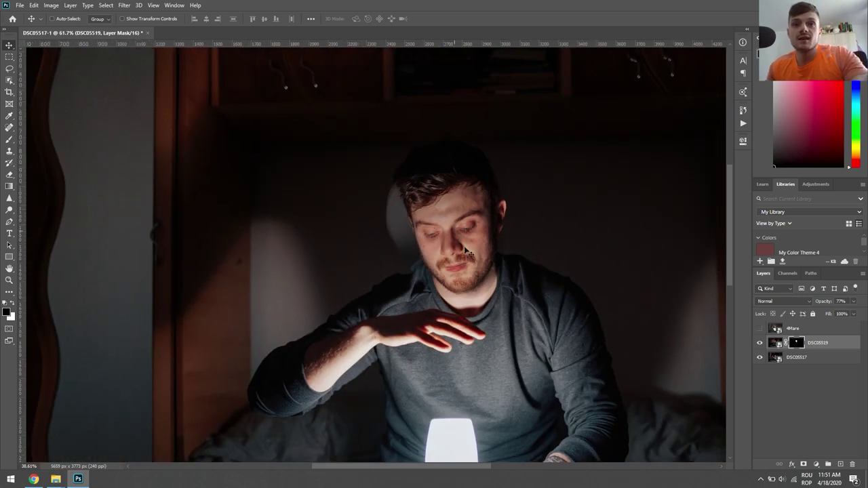
left_click(853, 301)
left_click_drag(851, 312, 867, 316)
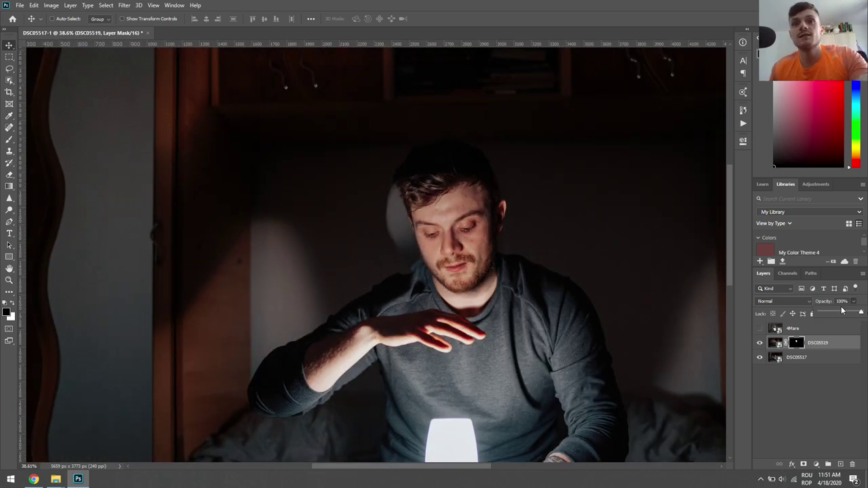
scroll(393, 212, "down", 1)
scroll(393, 212, "down", 2)
left_click(707, 341)
Paint the DSC05519 mask around the face with a smaller Soft Round brush
left_click(13, 142)
right_click(533, 252)
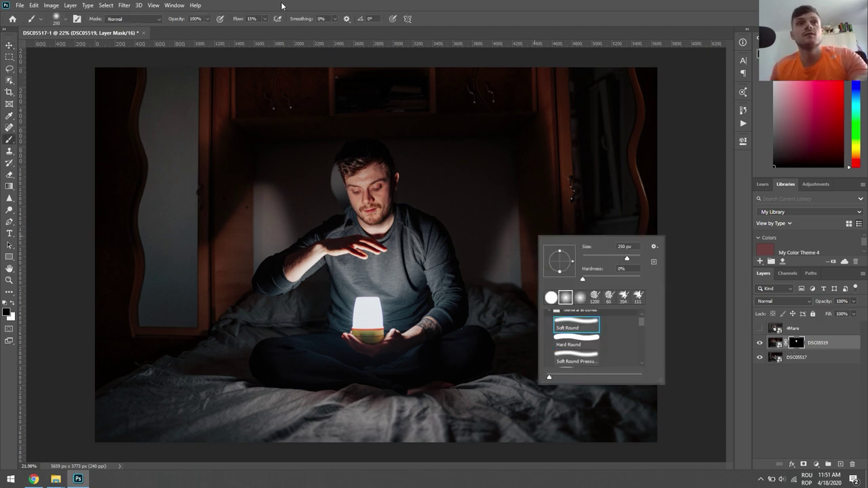
key("Escape")
scroll(291, 170, "up", 2)
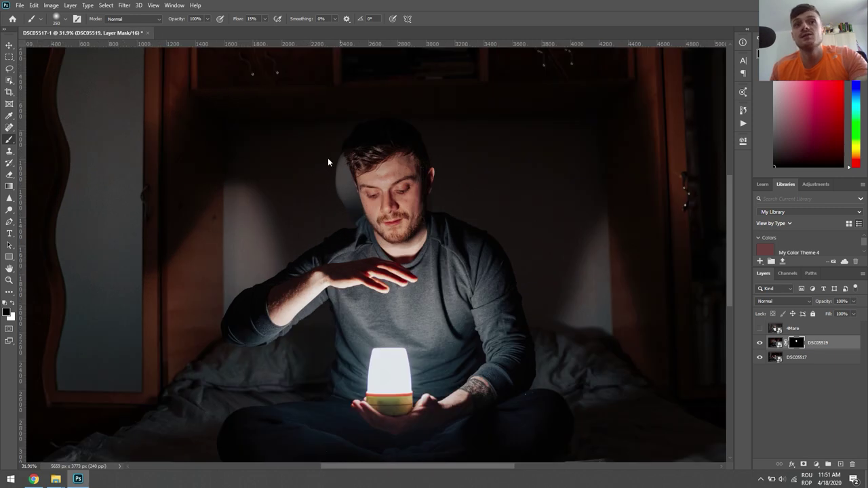
scroll(312, 145, "up", 1)
scroll(306, 176, "up", 1)
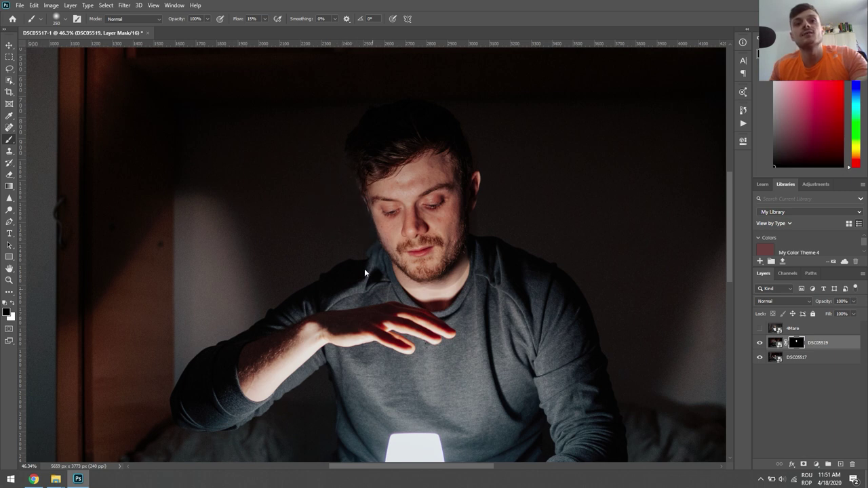
right_click(468, 269)
left_click(533, 299)
key("Escape")
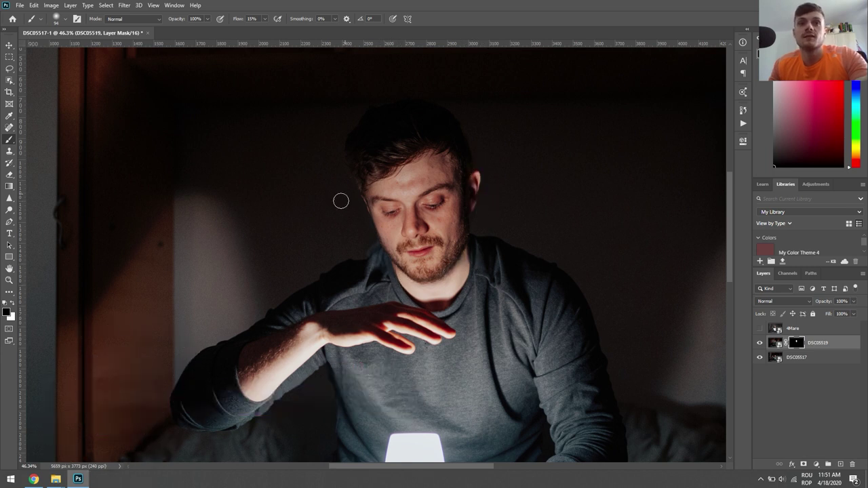
scroll(360, 204, "down", 3)
scroll(347, 163, "up", 2)
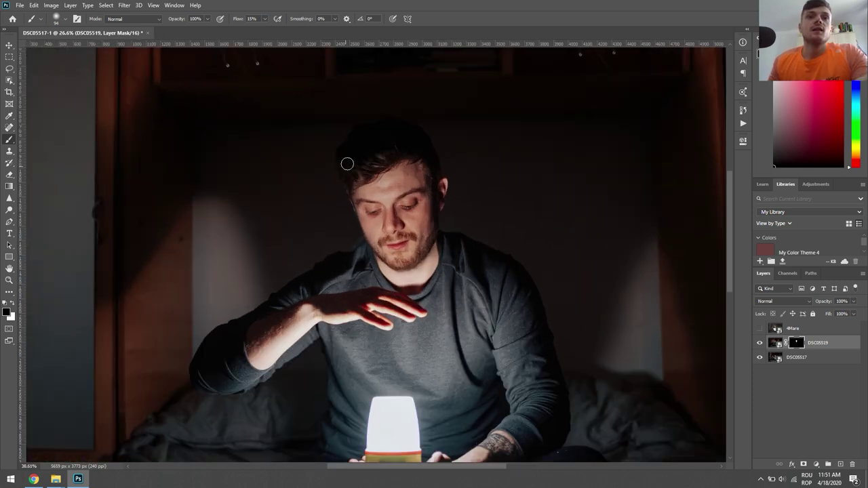
scroll(348, 164, "up", 1)
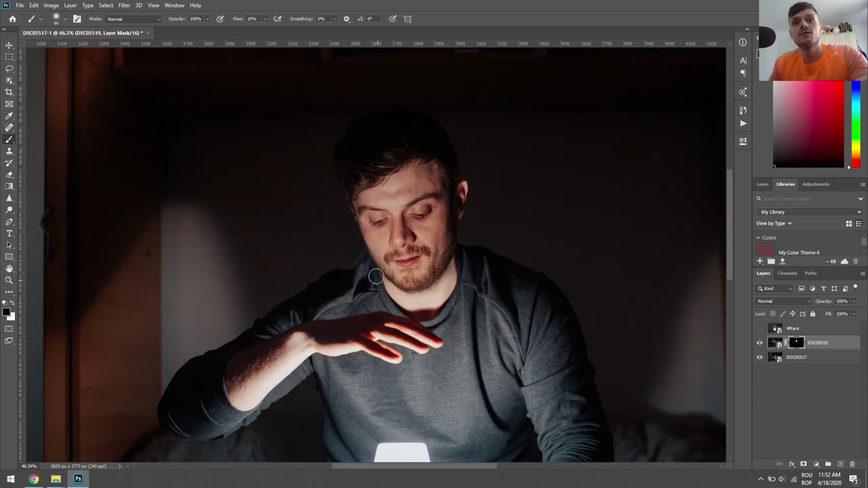
scroll(466, 287, "down", 3)
scroll(467, 287, "down", 2)
Toggle DSC05519 visibility repeatedly to compare the blended face, leaving the layer visible
left_click(759, 342)
left_click(759, 341)
scroll(701, 337, "up", 1)
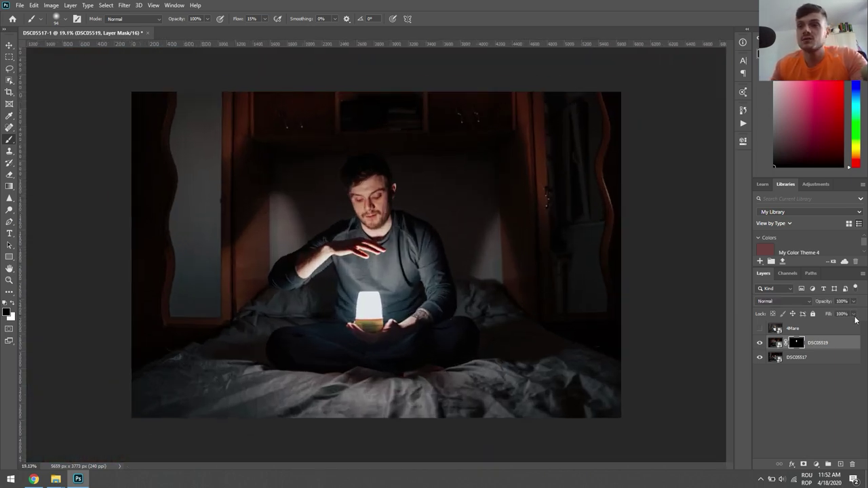
left_click(759, 342)
left_click(758, 343)
left_click(757, 343)
left_click(757, 344)
left_click(756, 343)
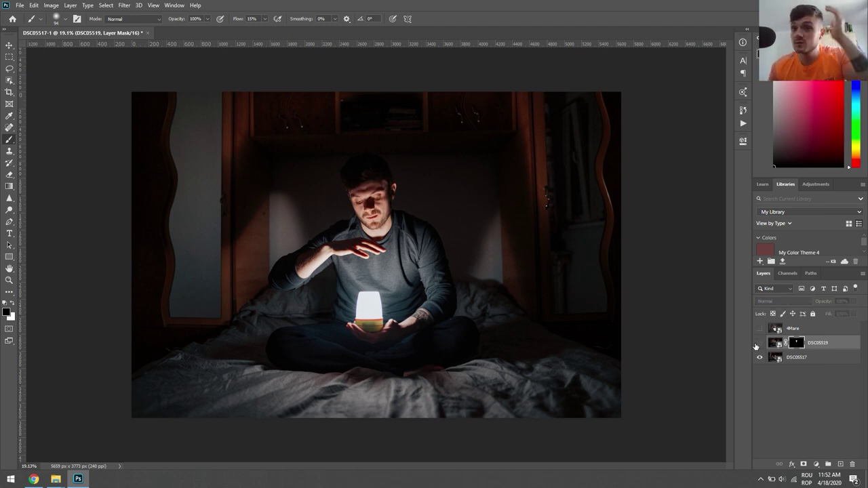
left_click(757, 342)
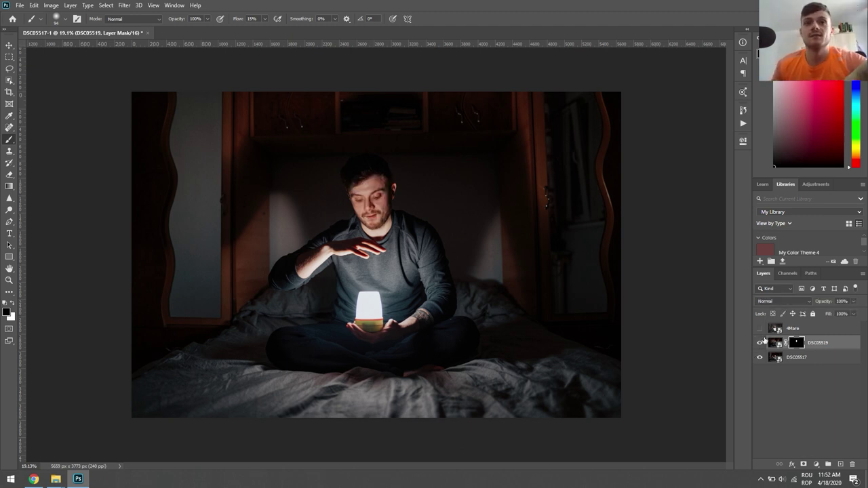
scroll(382, 147, "up", 4)
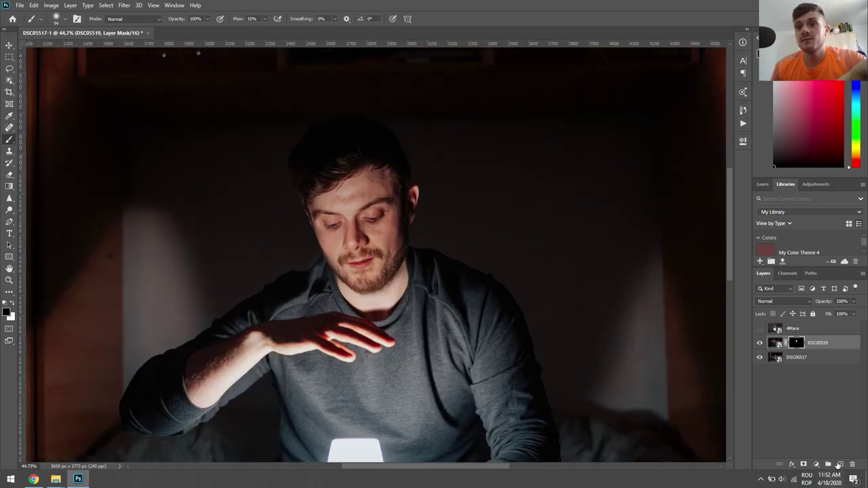
Remove the 4Mare layer and spot-heal the cheek blemish on a new empty layer
key("ctrl+z")
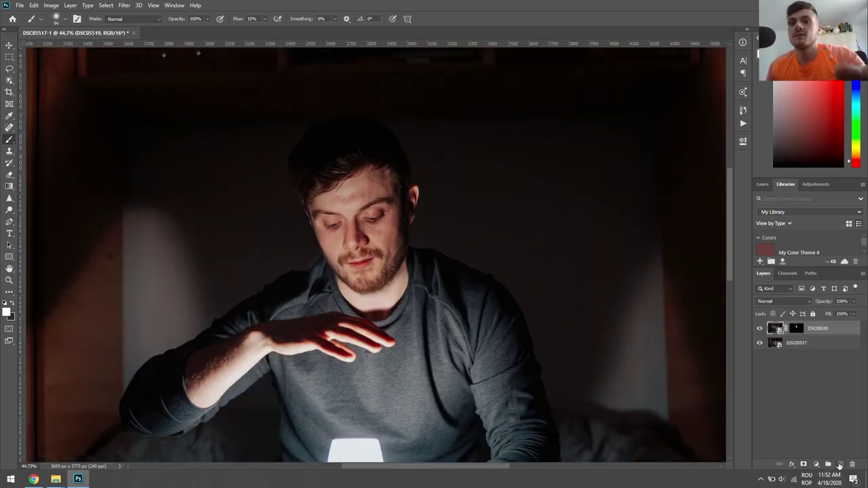
left_click(840, 465)
left_click(10, 127)
scroll(474, 213, "up", 2)
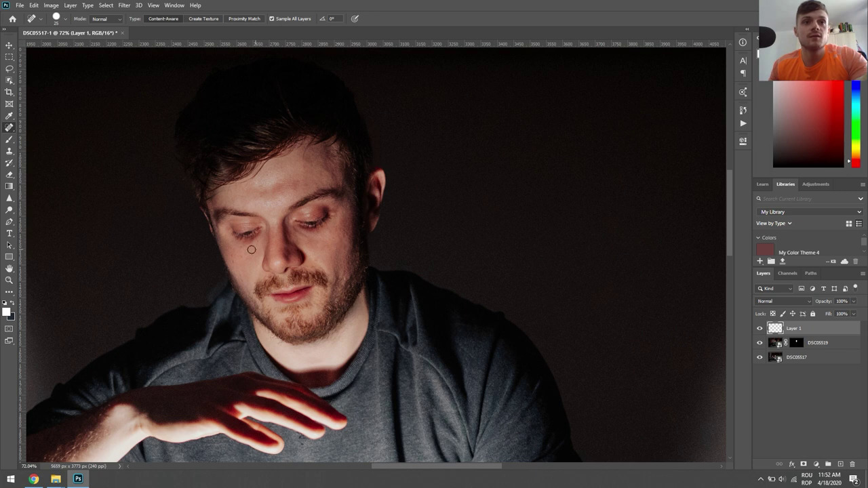
left_click(235, 262)
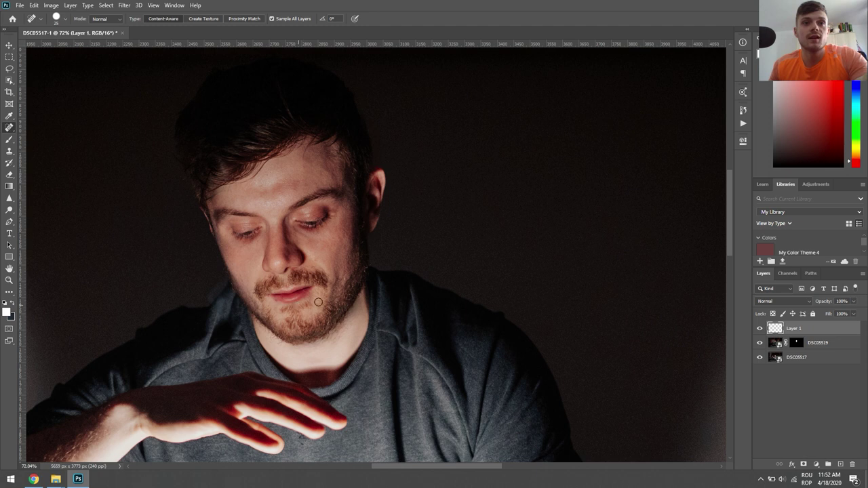
Flatten the image into a single Background layer
scroll(318, 302, "down", 5)
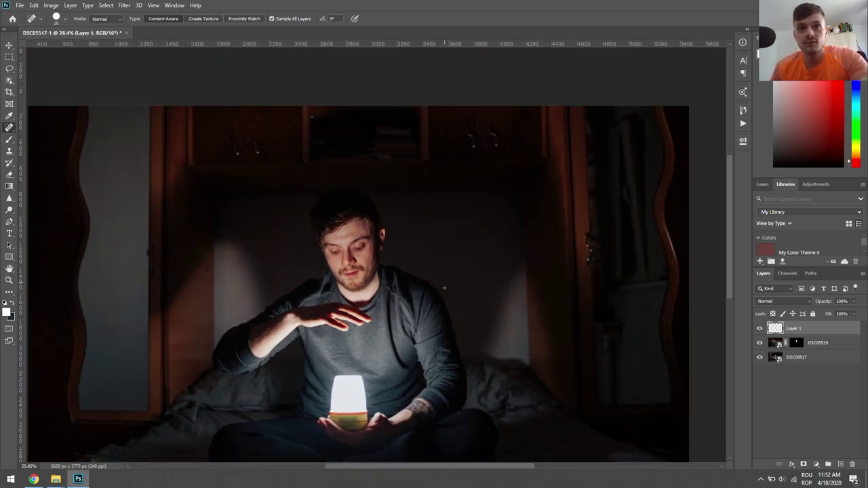
scroll(338, 186, "down", 3)
scroll(338, 186, "up", 1)
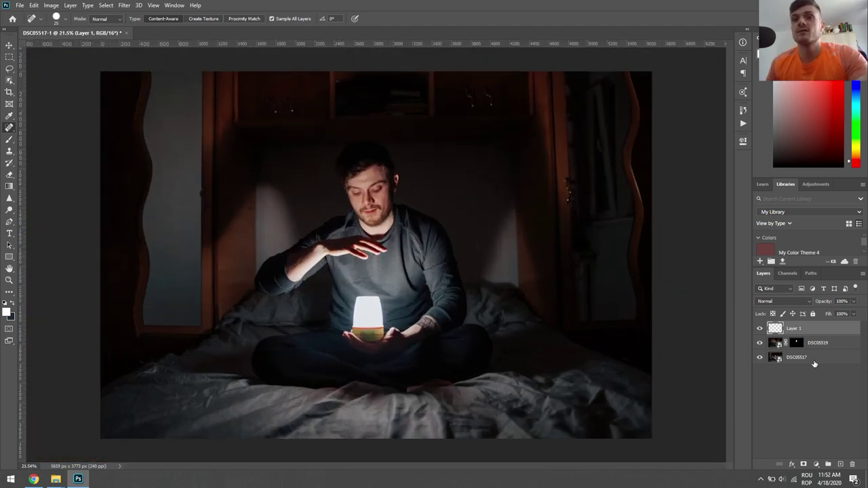
right_click(814, 364)
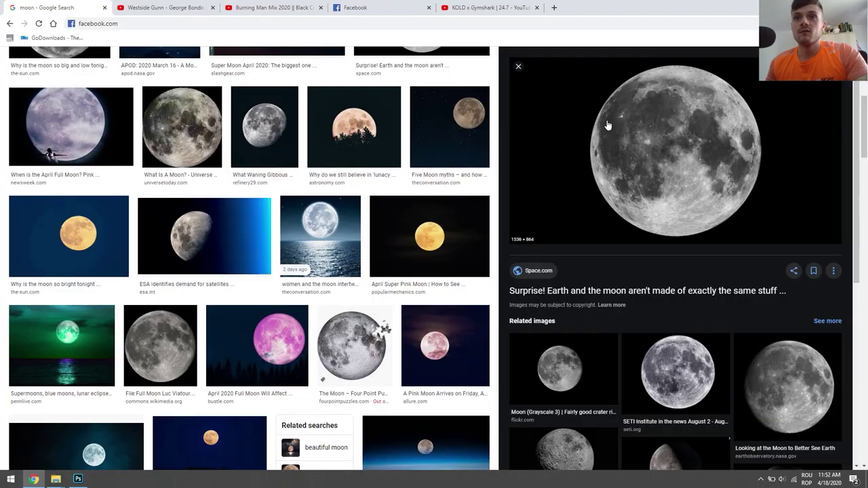
Copy the moon picture and return to Photoshop
right_click(608, 122)
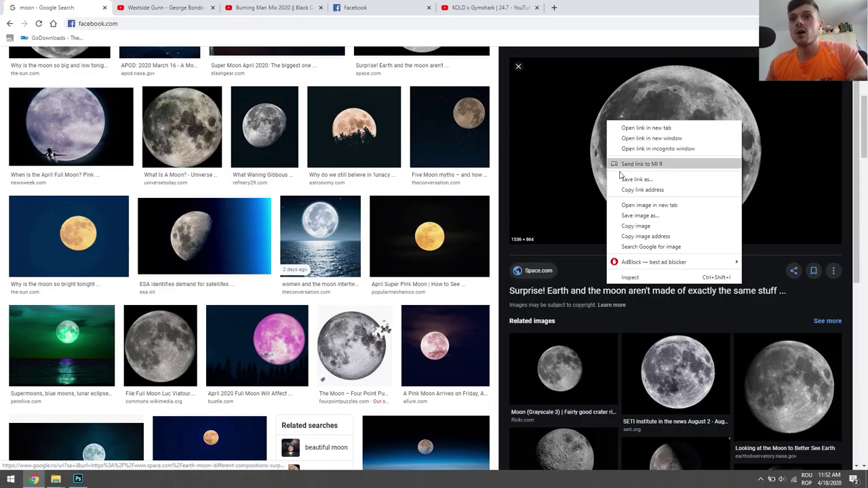
left_click(636, 226)
key("alt+Tab")
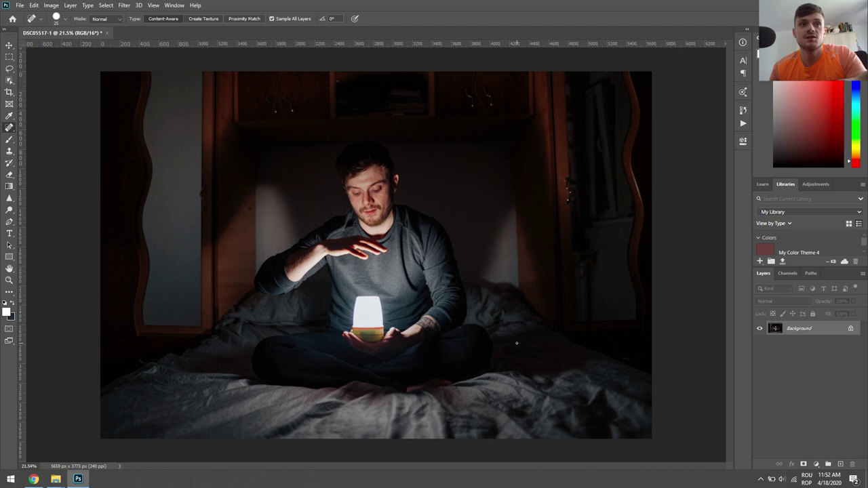
Paste the moon as a new layer with Screen blend mode to drop its black
key("ctrl+v")
scroll(507, 279, "up", 3)
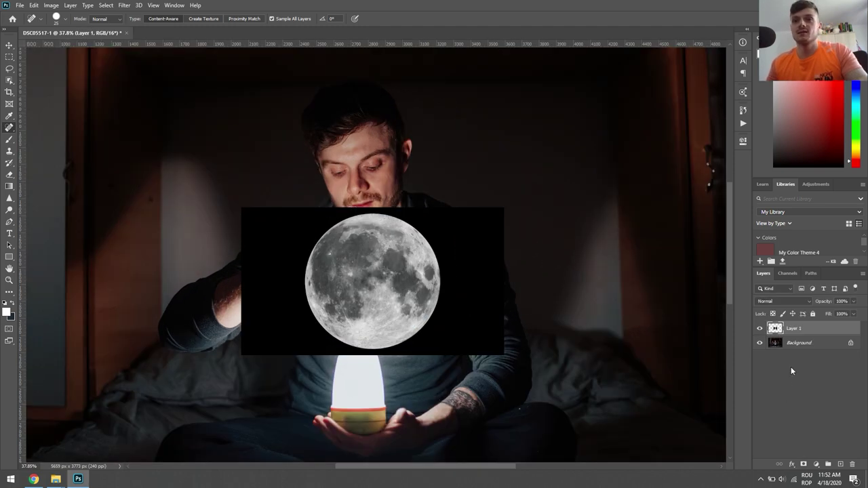
left_click(769, 301)
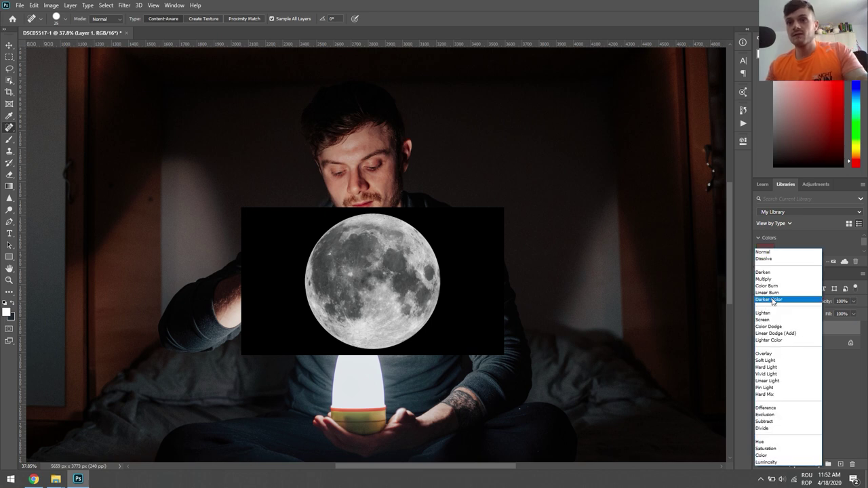
left_click(765, 303)
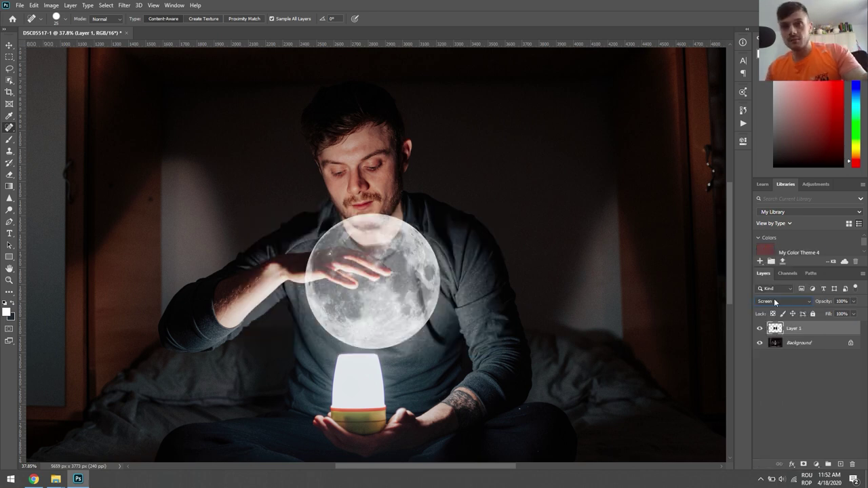
Scale the moon to about 127.6% and move it down over the lamp
left_click(10, 46)
key("ctrl+t")
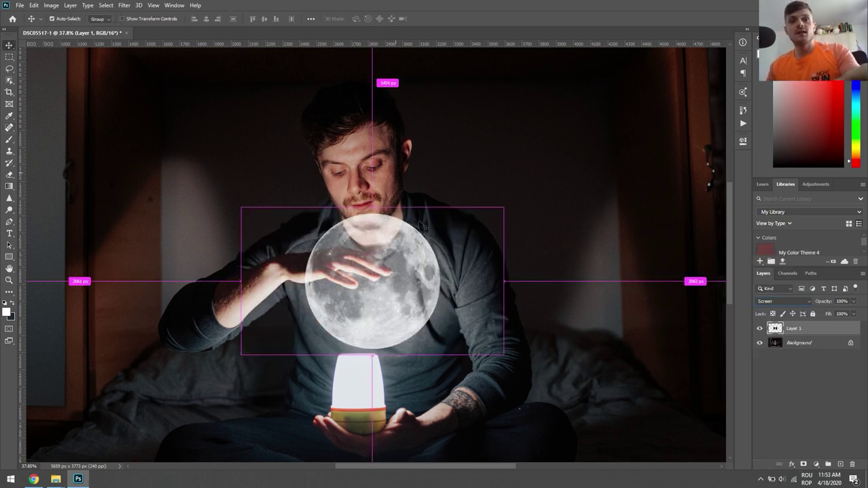
left_click_drag(503, 354, 539, 375)
left_click_drag(395, 252, 392, 326)
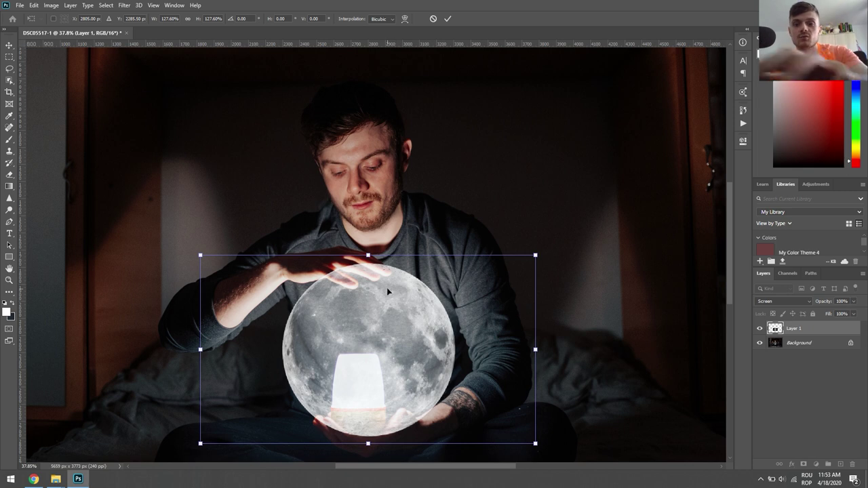
key("Return")
Nudge the moon slightly so it sits over the lamp between his hands
scroll(386, 291, "up", 2)
scroll(379, 305, "down", 3)
scroll(352, 265, "up", 3)
left_click_drag(352, 265, 357, 286)
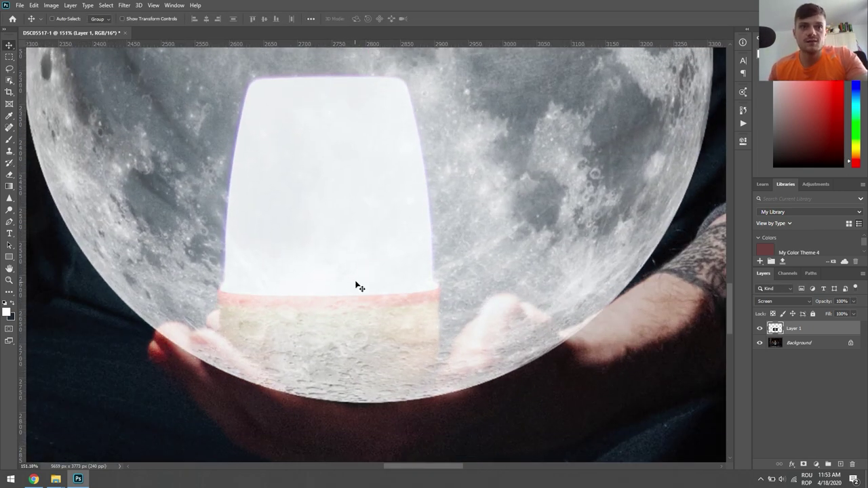
scroll(346, 258, "down", 2)
scroll(322, 197, "down", 2)
scroll(309, 169, "down", 2)
scroll(302, 163, "down", 1)
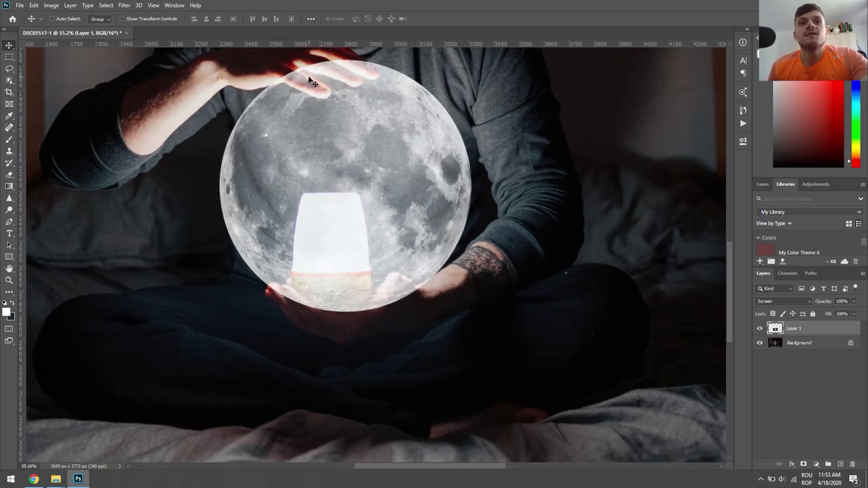
scroll(312, 81, "down", 2)
scroll(316, 184, "up", 2)
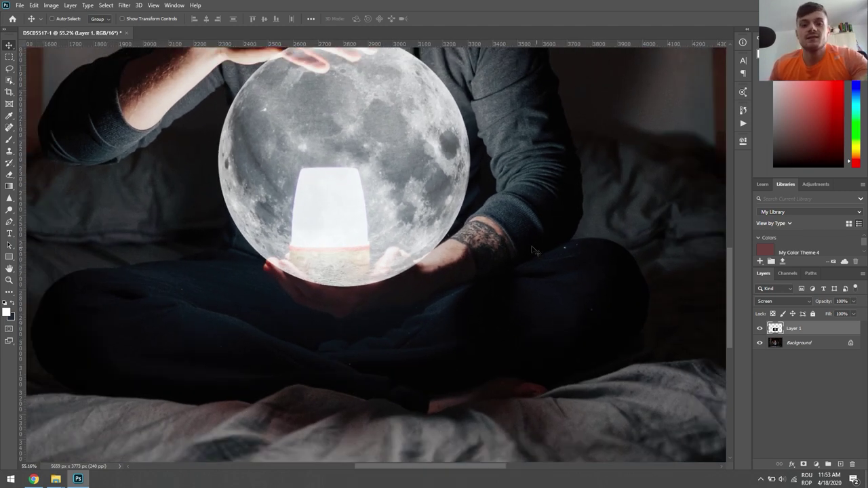
scroll(345, 223, "down", 3)
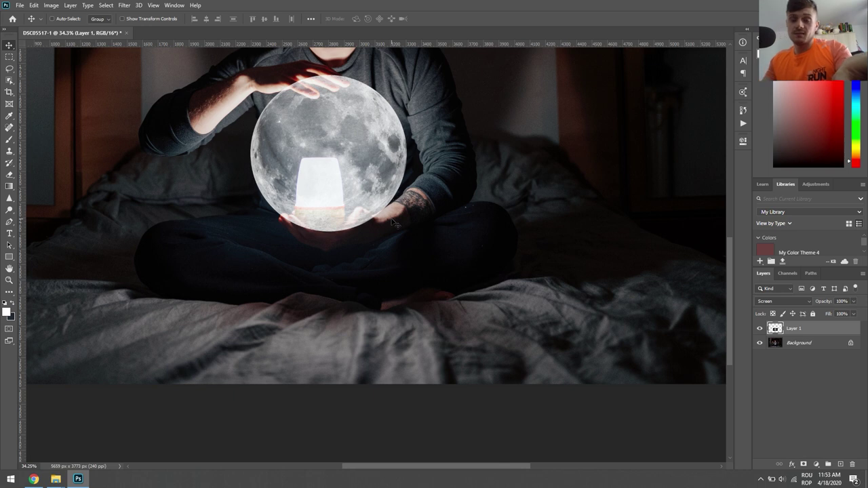
Duplicate the moon layer, group both copies as Group 1, and set group opacity to 36%
key("ctrl+j")
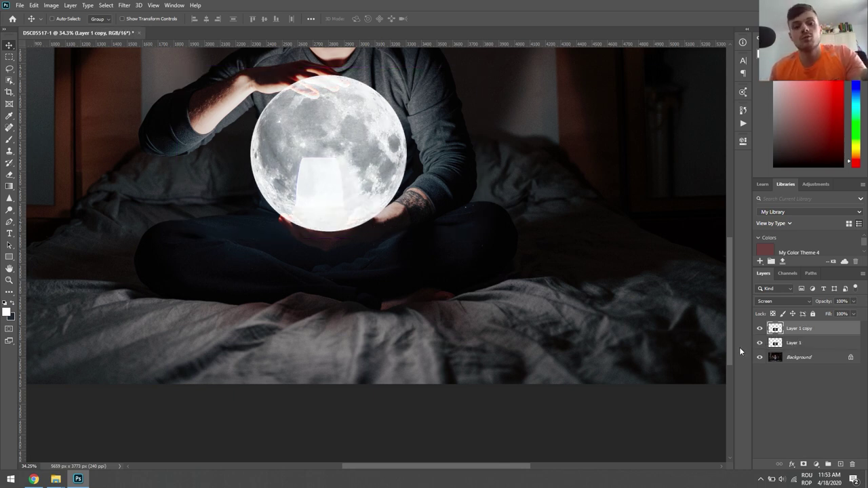
left_click(826, 343, "shift")
left_click_drag(827, 343, 828, 465)
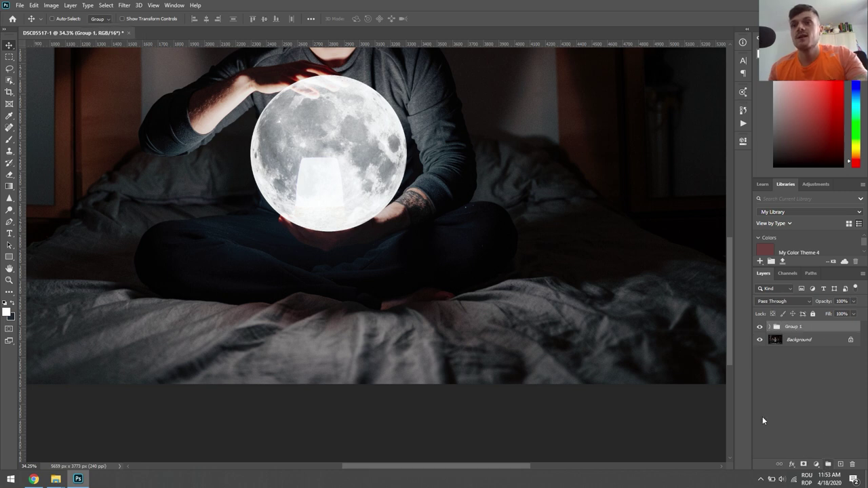
scroll(374, 324, "up", 5)
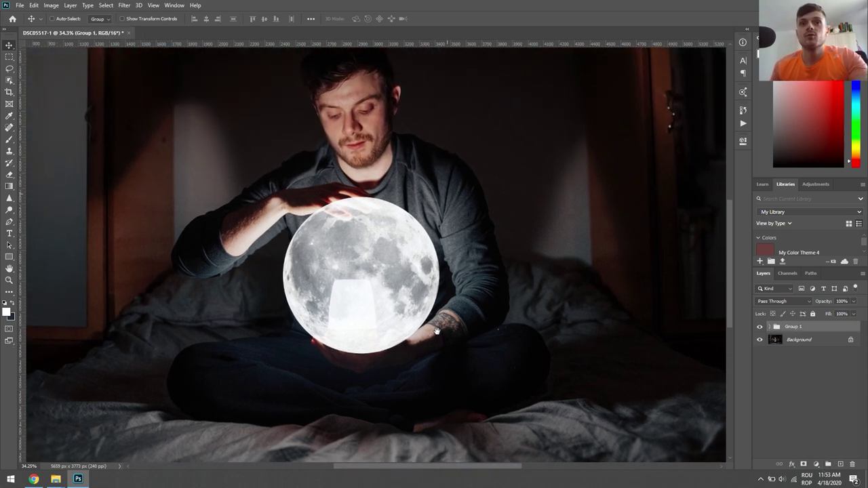
left_click(854, 302)
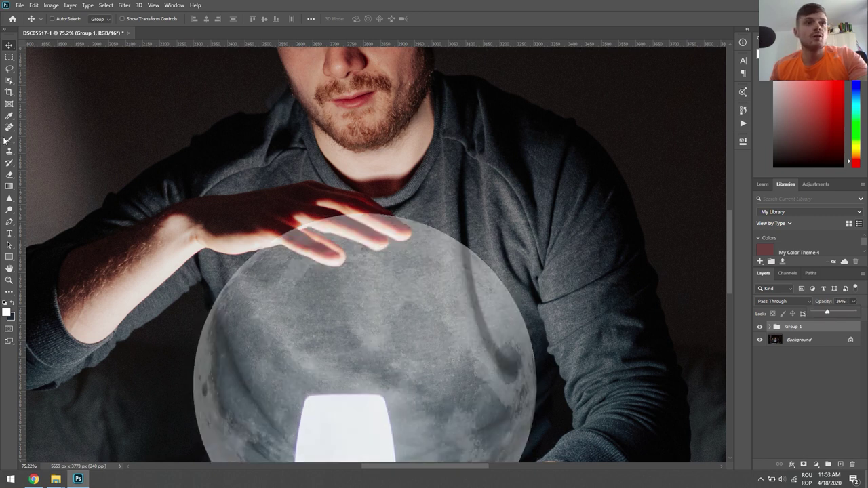
left_click(9, 139)
Add a layer mask to Group 1 with black as the painting colour and adjust brush settings
key("x")
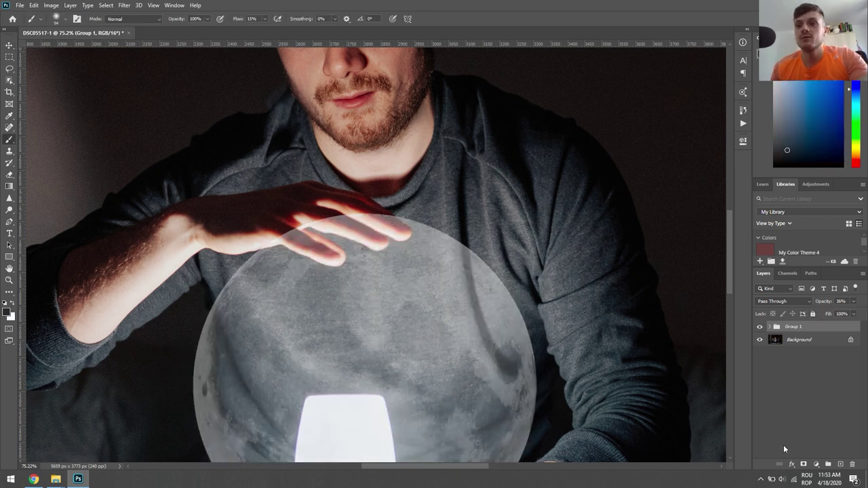
left_click(803, 464)
scroll(361, 224, "up", 1)
right_click(336, 197)
scroll(260, 166, "up", 3)
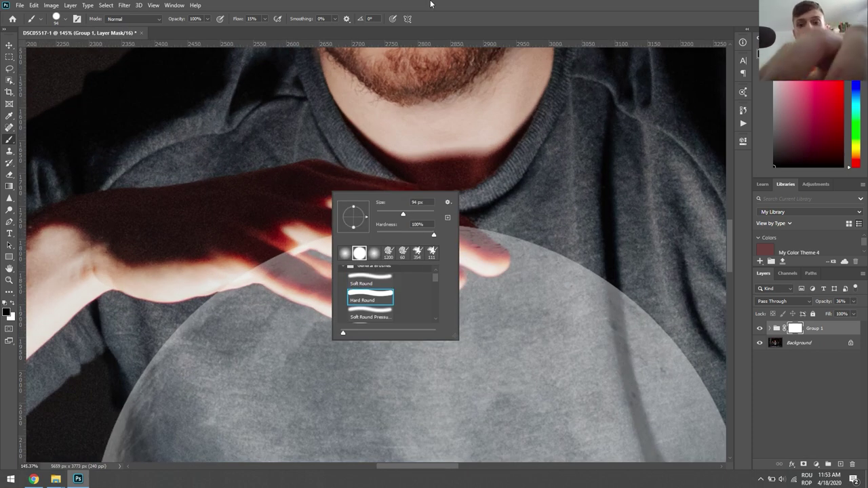
key("Escape")
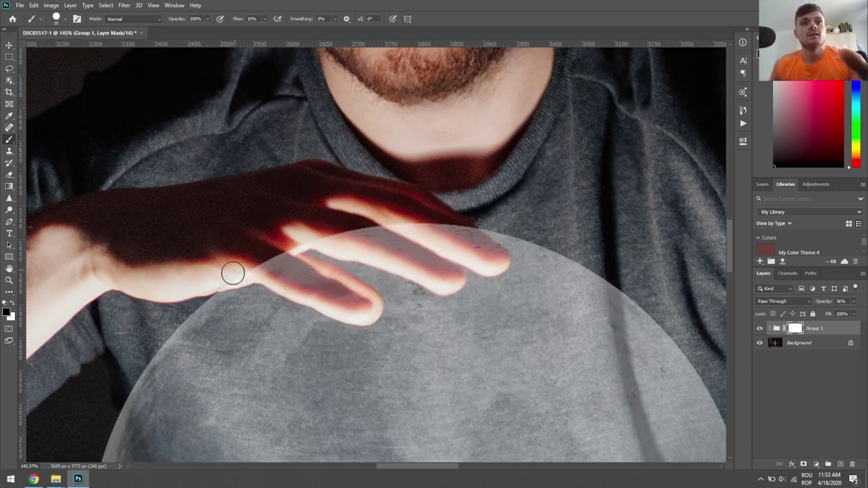
scroll(231, 273, "up", 2)
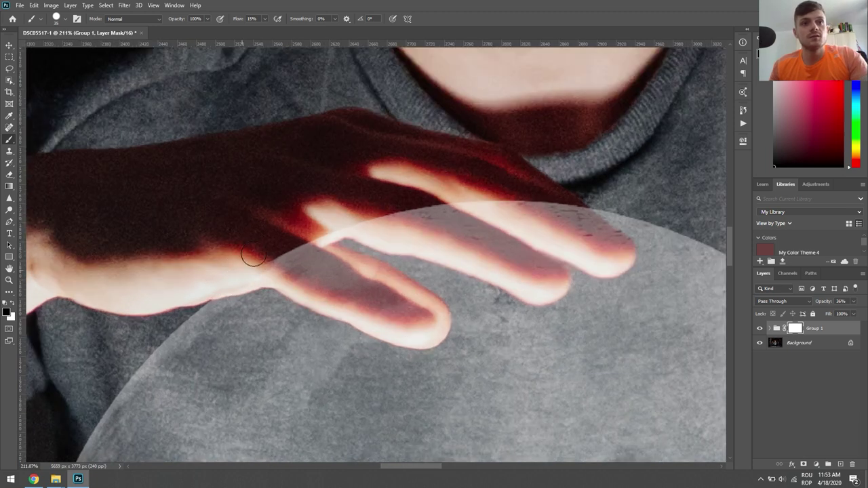
Paint the Group 1 mask to hide the moon over the fingers and reveal the right hand
mouse_move(221, 272)
left_mouse_down()
mouse_move(358, 264)
mouse_move(379, 275)
left_mouse_up()
mouse_move(403, 291)
left_mouse_down()
mouse_move(420, 296)
mouse_move(421, 325)
mouse_move(393, 325)
mouse_move(276, 273)
mouse_move(364, 309)
mouse_move(318, 310)
mouse_move(208, 240)
left_mouse_up()
mouse_move(239, 173)
left_mouse_down()
mouse_move(262, 192)
mouse_move(405, 219)
mouse_move(431, 169)
mouse_move(457, 196)
left_mouse_up()
mouse_move(515, 325)
left_mouse_down()
mouse_move(570, 285)
mouse_move(542, 283)
left_mouse_up()
scroll(543, 282, "down", 3)
scroll(397, 368, "down", 3)
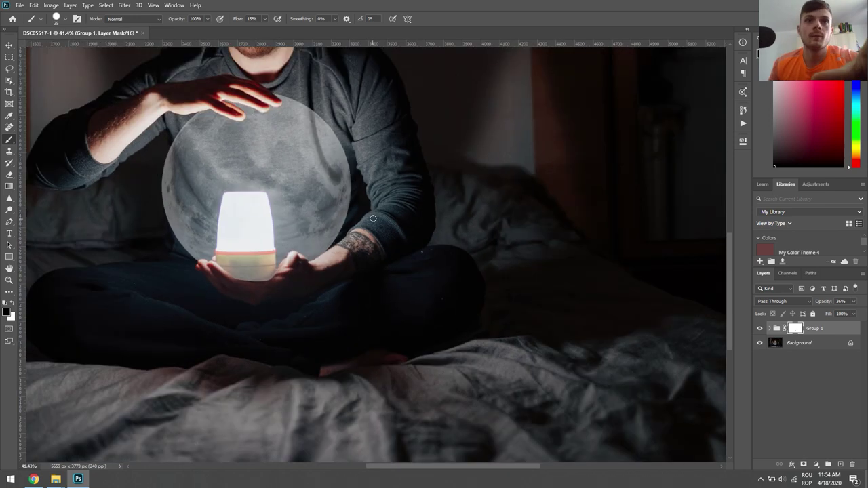
scroll(373, 218, "down", 1)
Raise Group 1 opacity back to 100% and bring the moon's top under the fingers into view
left_click(853, 302)
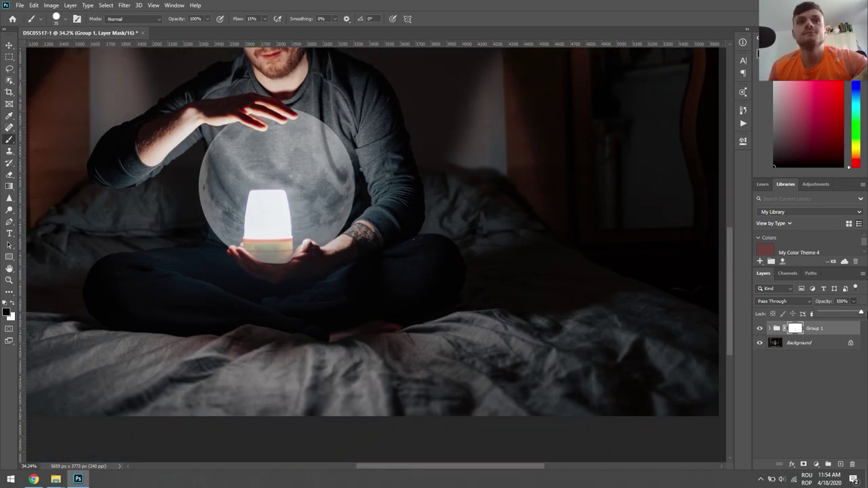
scroll(222, 216, "up", 3)
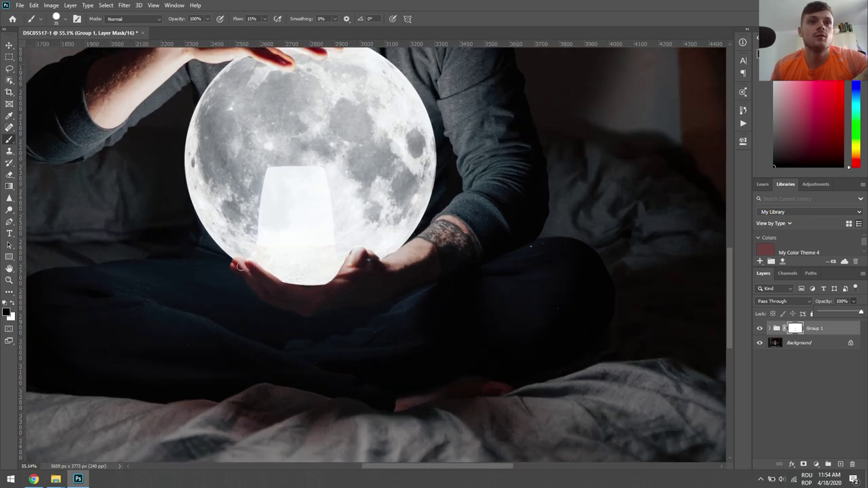
scroll(306, 252, "up", 2)
scroll(310, 258, "up", 1)
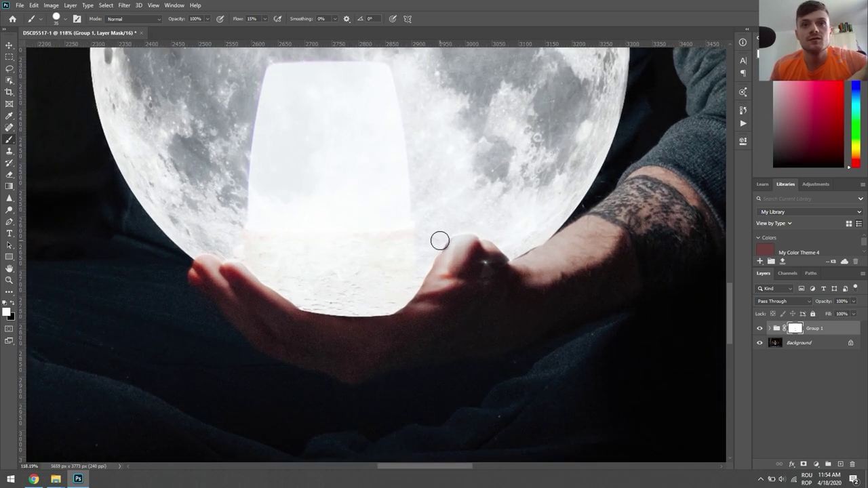
scroll(540, 257, "down", 1)
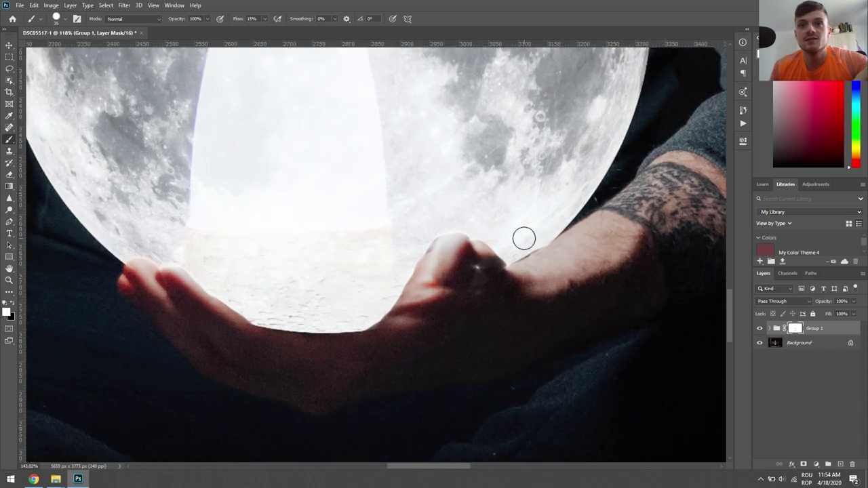
scroll(523, 237, "down", 1)
scroll(455, 237, "down", 1)
scroll(285, 145, "down", 1)
left_click_drag(347, 312, 367, 358)
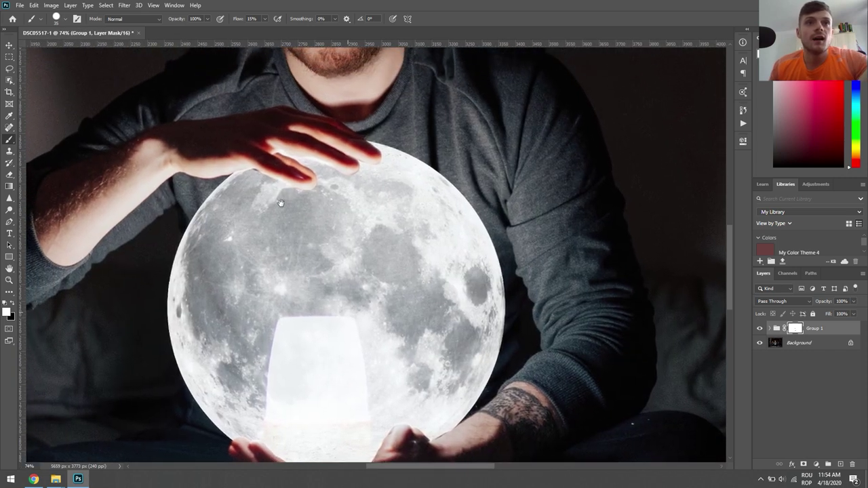
scroll(245, 169, "up", 2)
Refine the finger edges on the mask with a soft round brush, zooming to check
right_click(390, 247)
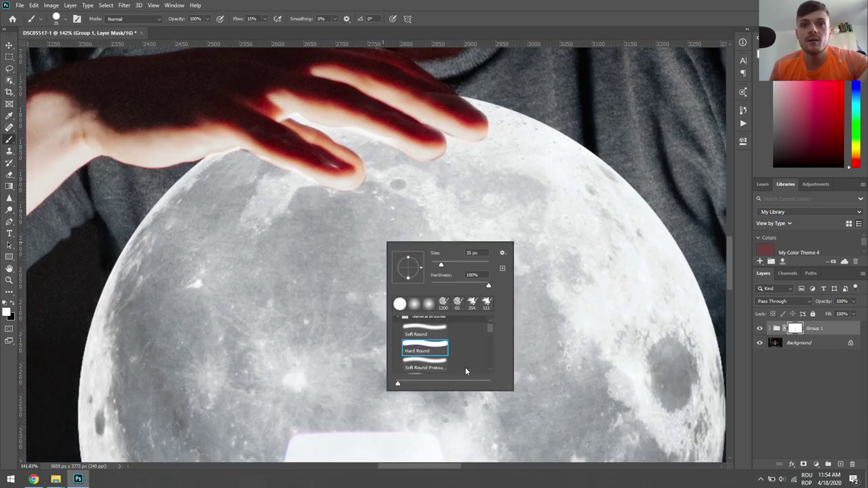
left_click(358, 201)
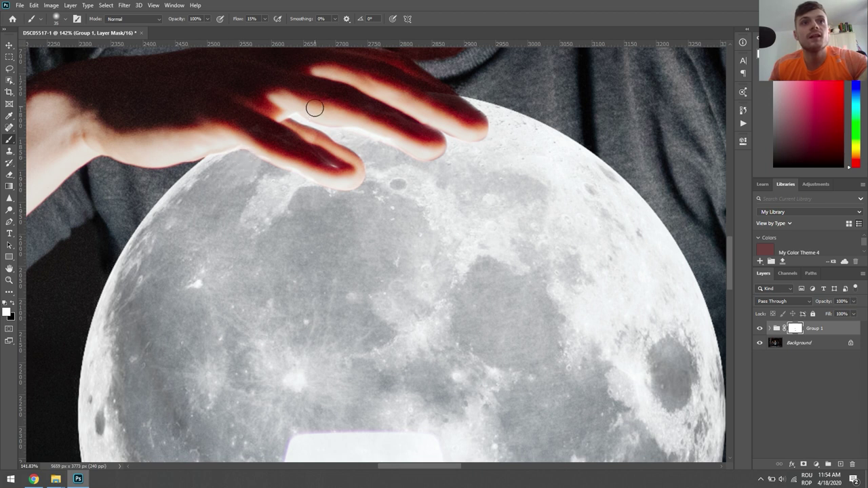
scroll(397, 214, "down", 3)
scroll(422, 200, "up", 5)
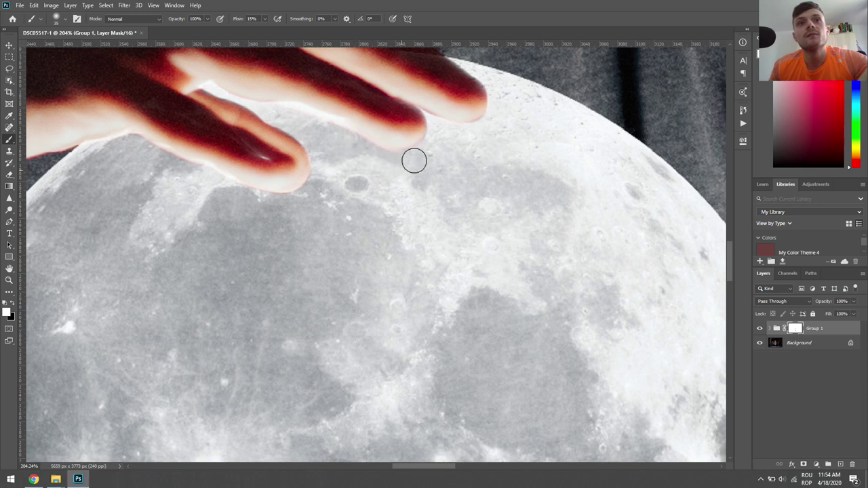
scroll(440, 227, "down", 2)
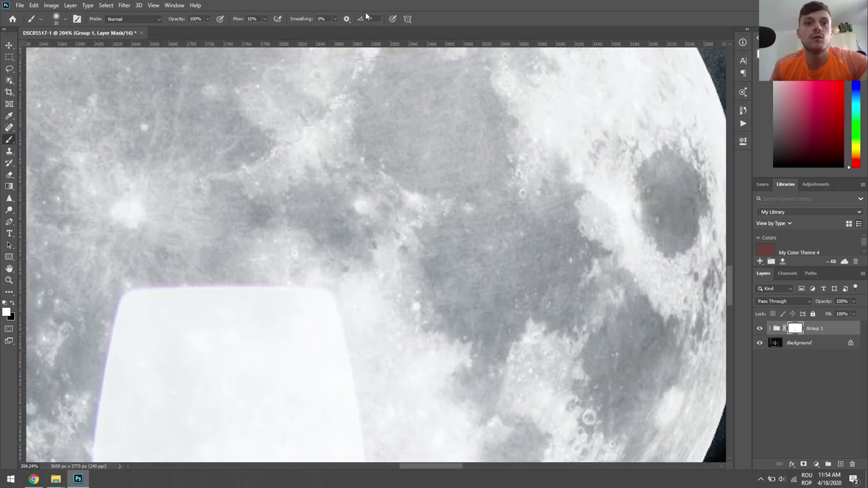
scroll(332, 269, "down", 1)
scroll(332, 269, "down", 3)
scroll(341, 133, "down", 2)
scroll(273, 248, "down", 1)
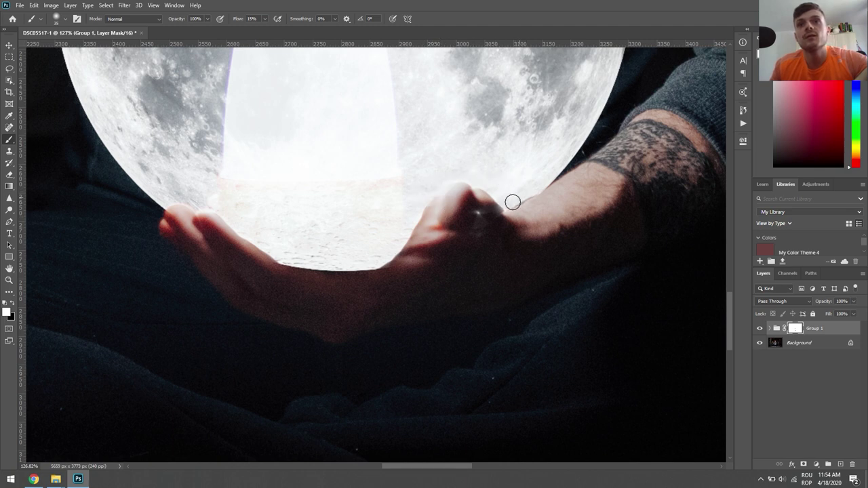
scroll(519, 199, "up", 3)
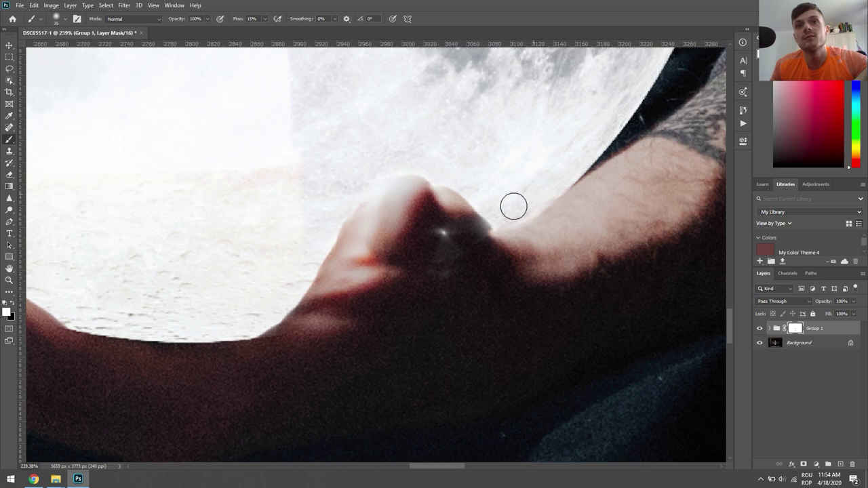
scroll(492, 160, "down", 3)
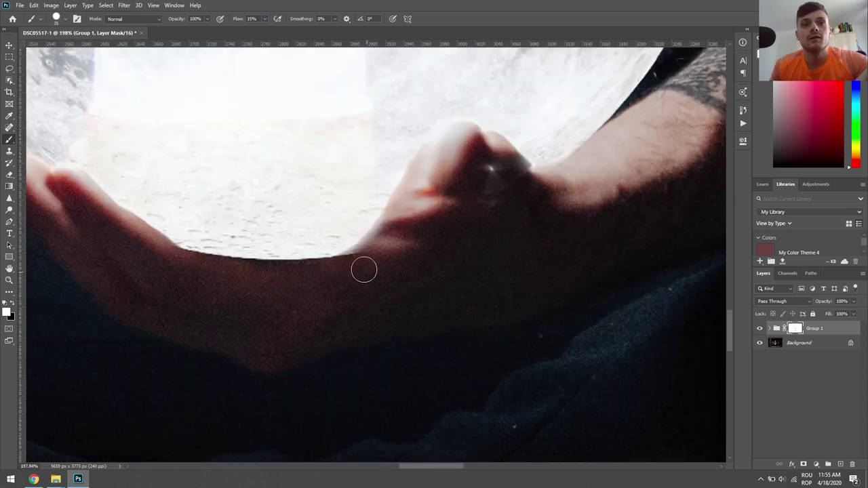
scroll(366, 251, "down", 3)
scroll(361, 251, "up", 5)
scroll(361, 250, "up", 2)
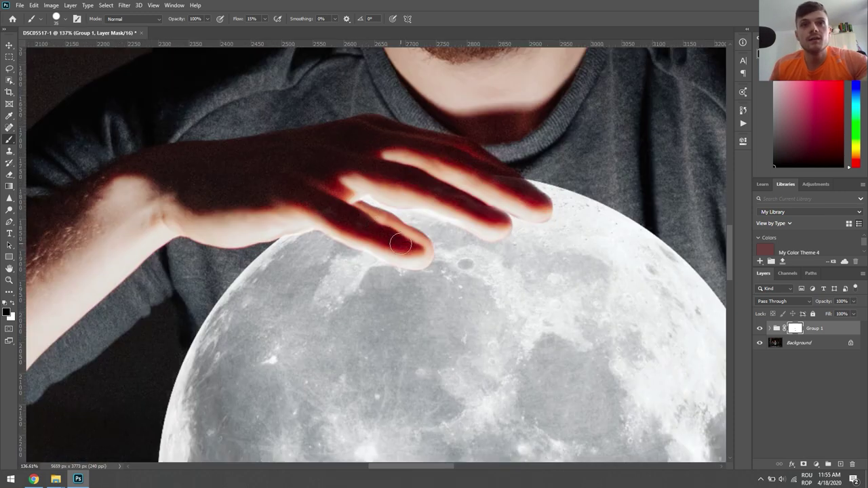
scroll(434, 217, "down", 3)
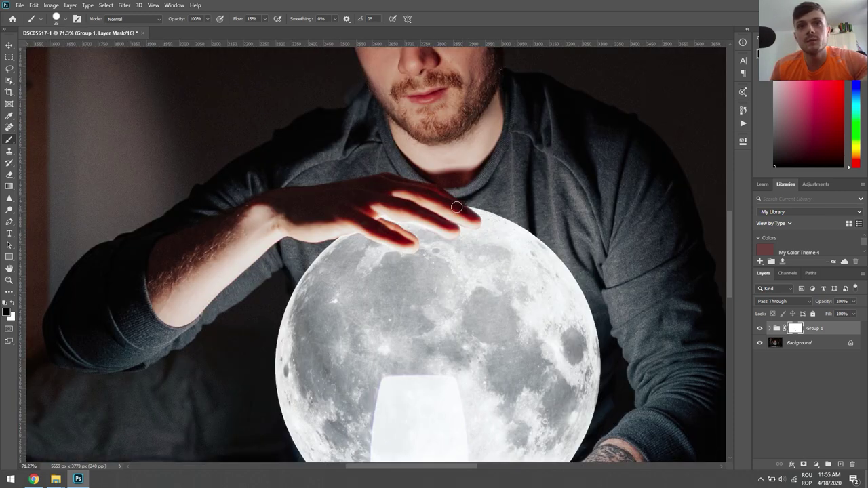
scroll(457, 207, "down", 3)
scroll(462, 234, "down", 1)
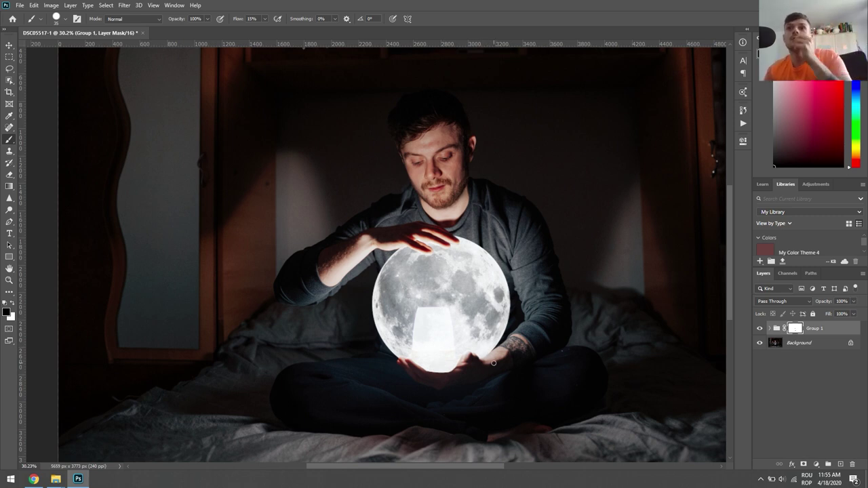
With Group 1 hidden, clone out the lamp on a new layer using a 158 px Clone Stamp
left_click(799, 342)
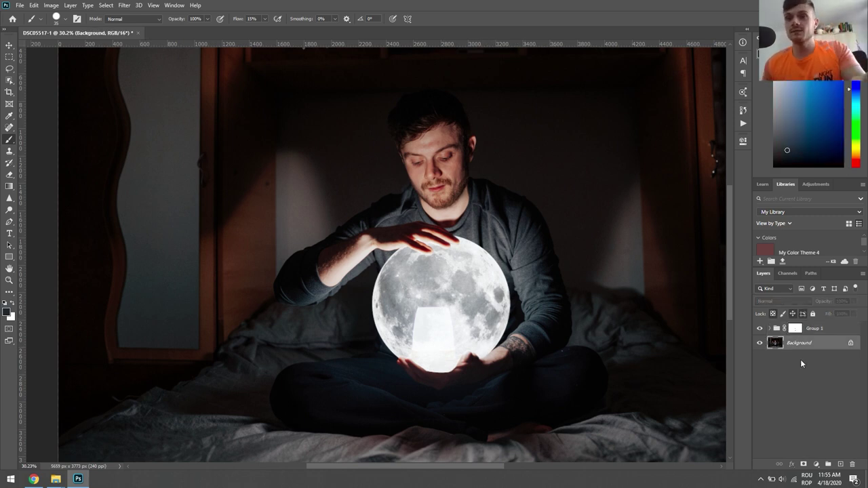
left_click(839, 465)
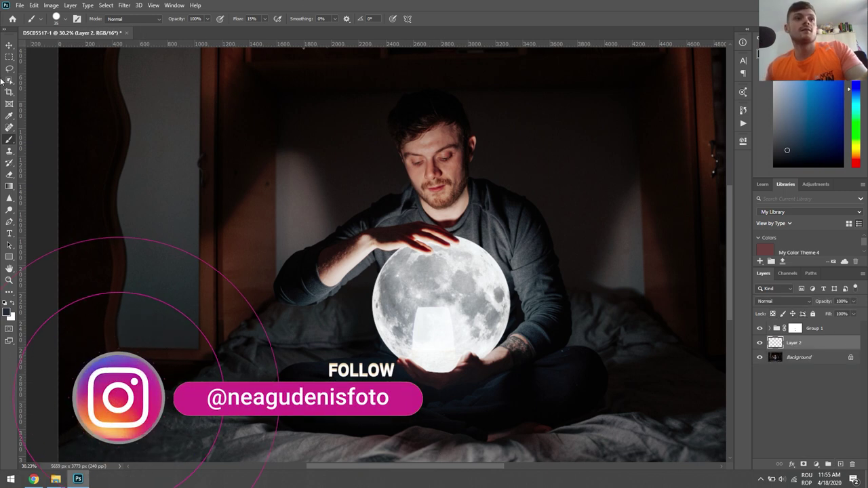
left_click(9, 152)
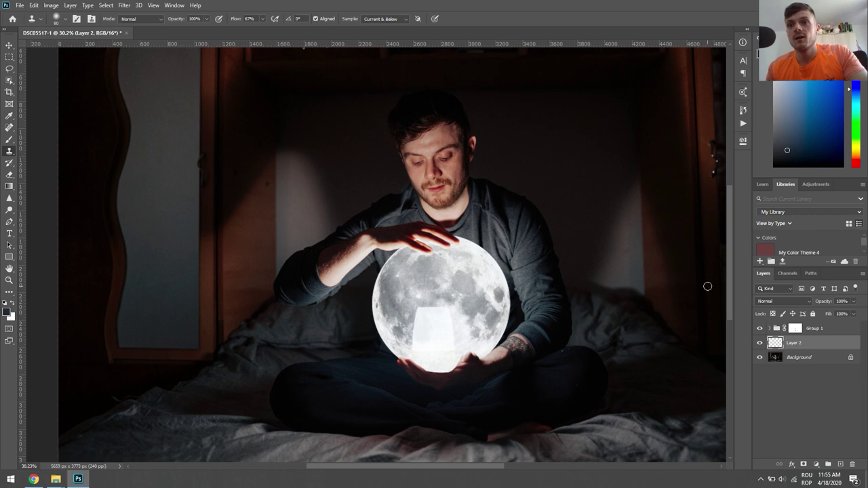
left_click(760, 329)
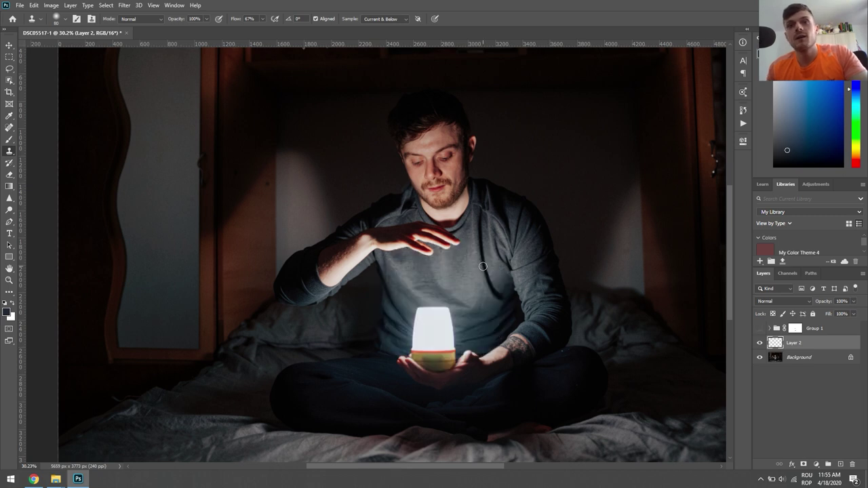
right_click(443, 289)
key("Return")
mouse_move(440, 302)
left_mouse_down()
mouse_move(422, 318)
mouse_move(427, 339)
mouse_move(447, 354)
left_mouse_up()
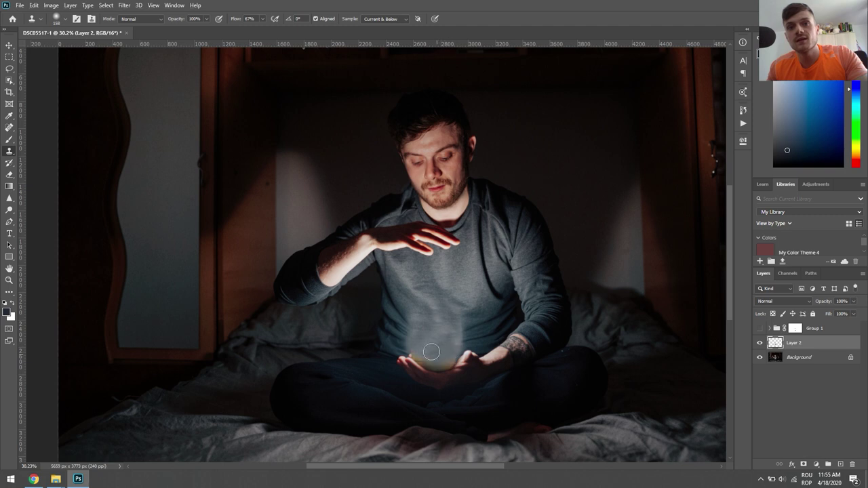
Show Group 1 again and toggle the clone layer to compare the lamp removal
left_click(759, 328)
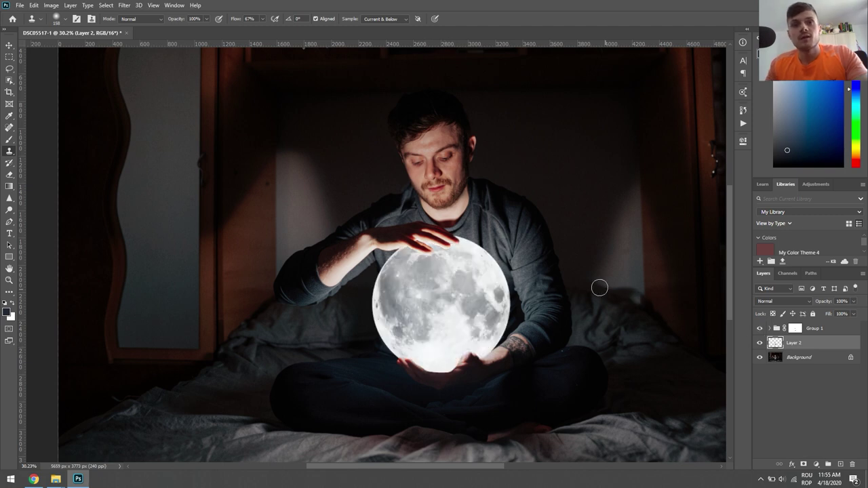
scroll(500, 303, "down", 1)
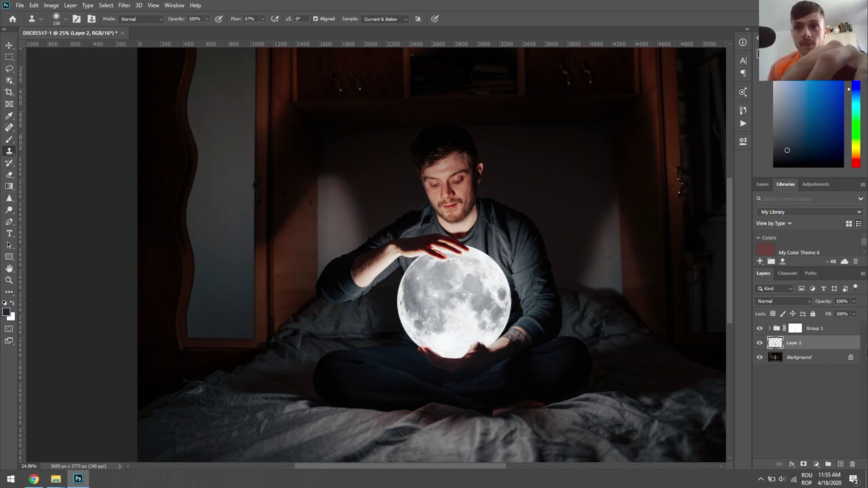
left_click(760, 343)
left_click(759, 343)
left_click(760, 343)
left_click(760, 343)
scroll(610, 332, "down", 2)
scroll(521, 323, "up", 1)
scroll(441, 298, "down", 1)
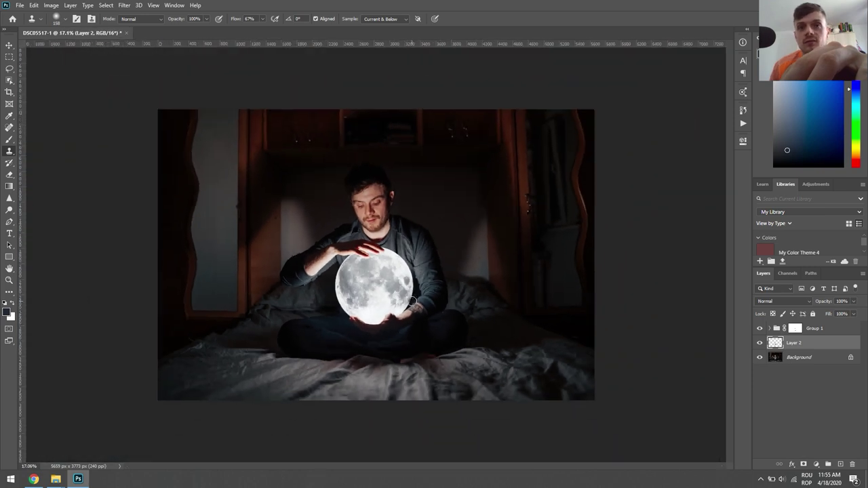
scroll(386, 272, "up", 1)
scroll(386, 272, "up", 1)
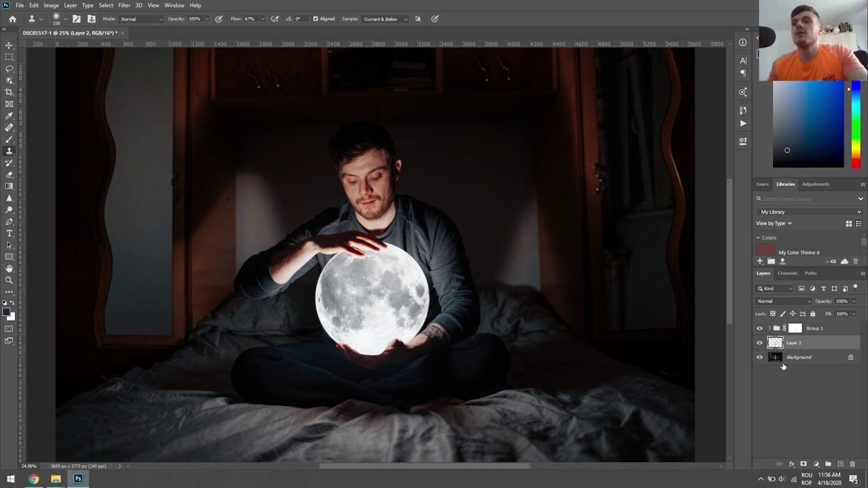
Duplicate the moon group Group 1 and fit the whole image in the window
right_click(807, 331)
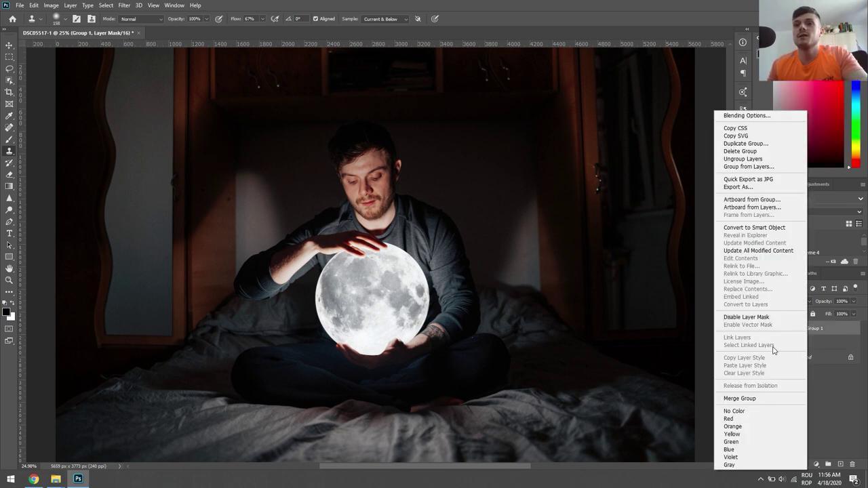
left_click(720, 149)
left_click(483, 123)
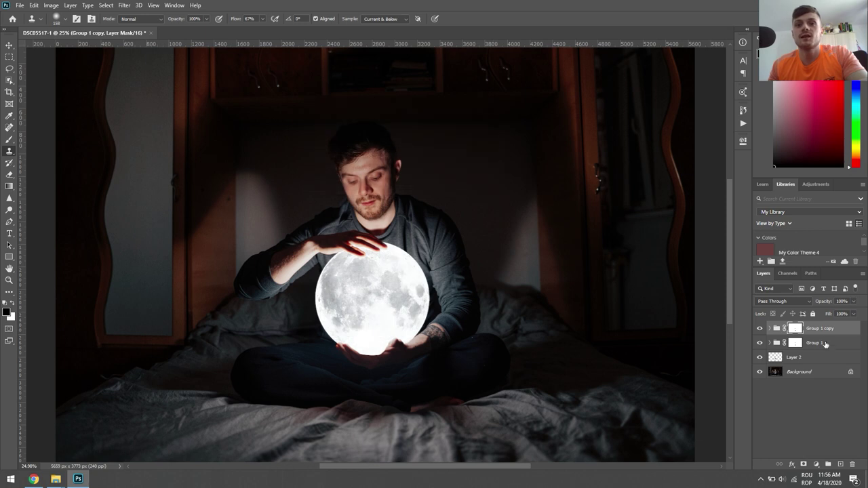
key("ctrl+minus")
key("ctrl+0")
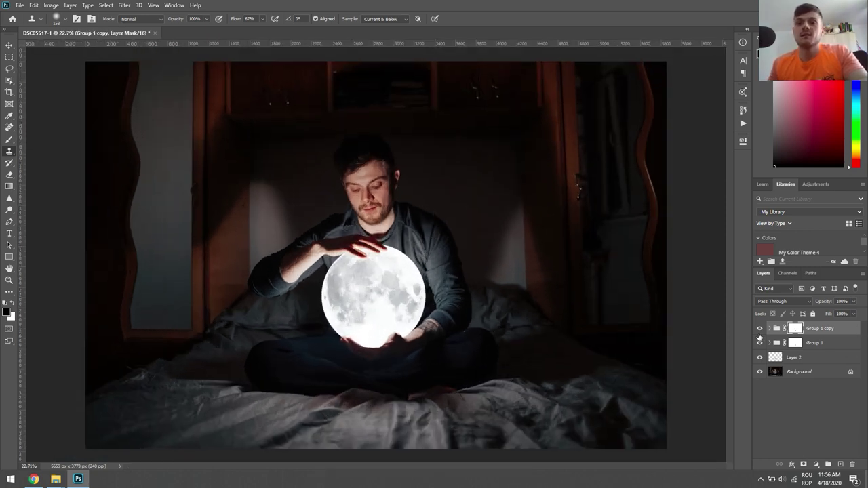
Add a Gradient Map adjustment with a black-to-pale-blue gradient
left_click(815, 464)
left_click(819, 452)
left_click(820, 453)
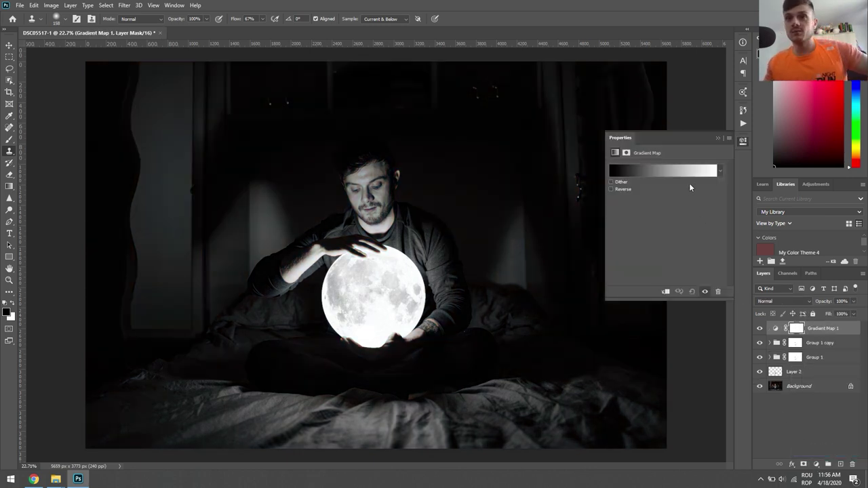
left_click(689, 181)
double_click(790, 248)
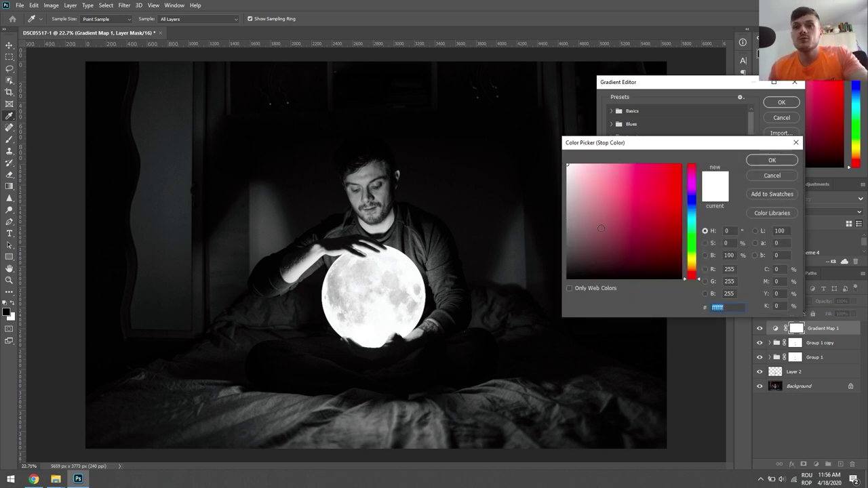
left_click(577, 181)
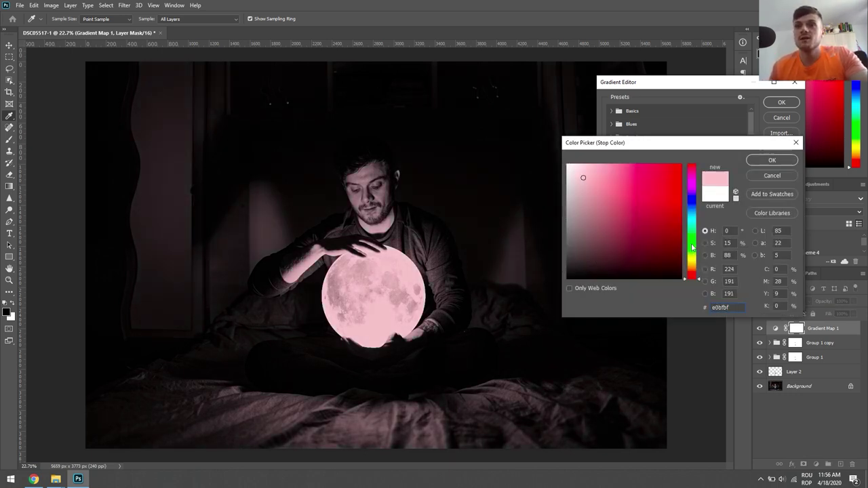
left_click_drag(692, 248, 694, 212)
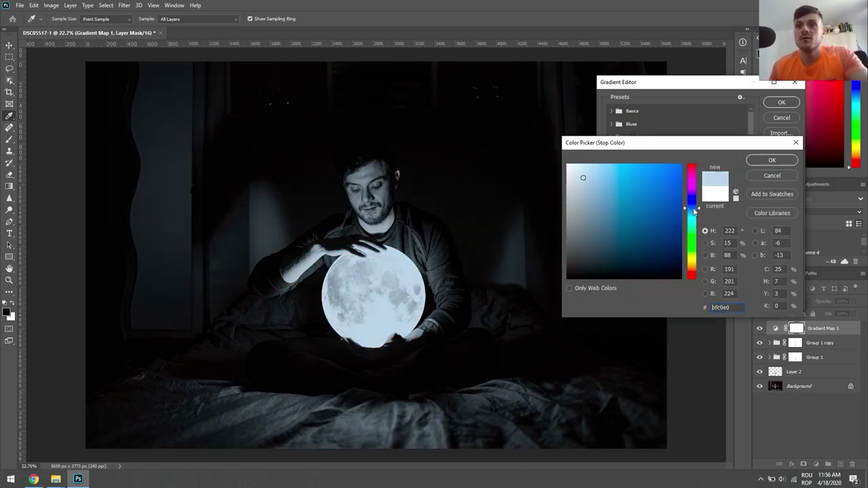
left_click(769, 162)
left_click_drag(754, 81, 697, 72)
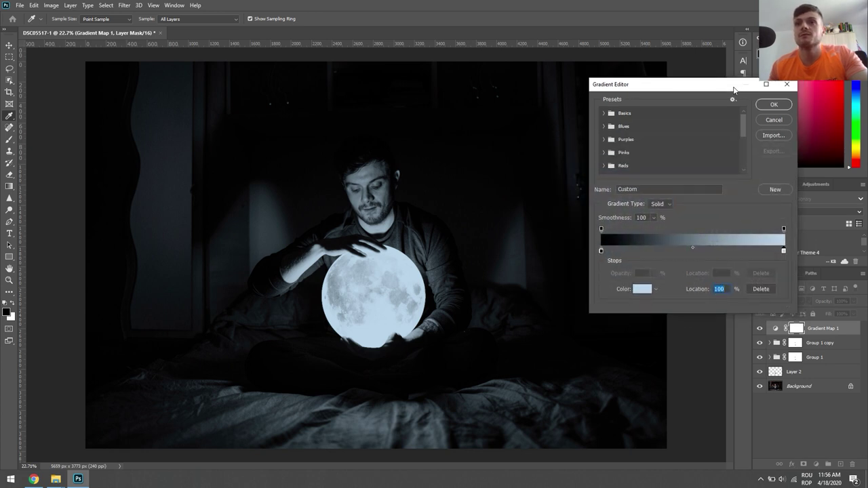
left_click(721, 91)
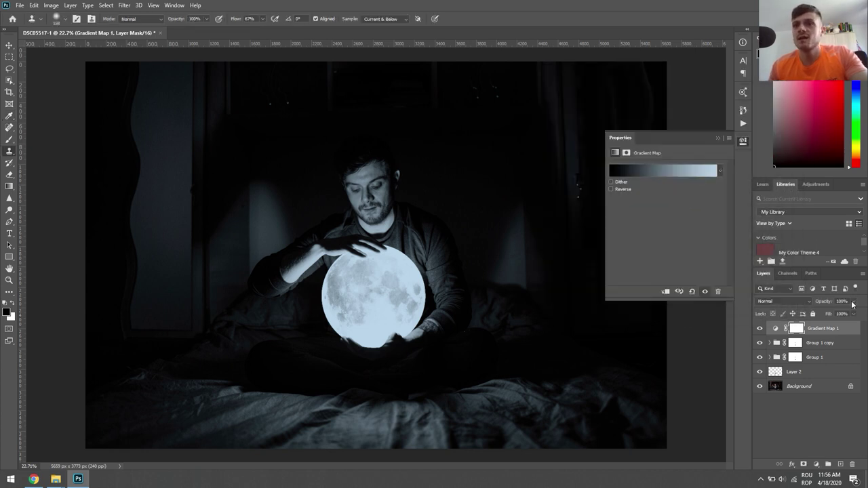
Set Gradient Map 1 to Normal blend at 33% opacity and close its Properties
left_click(780, 301)
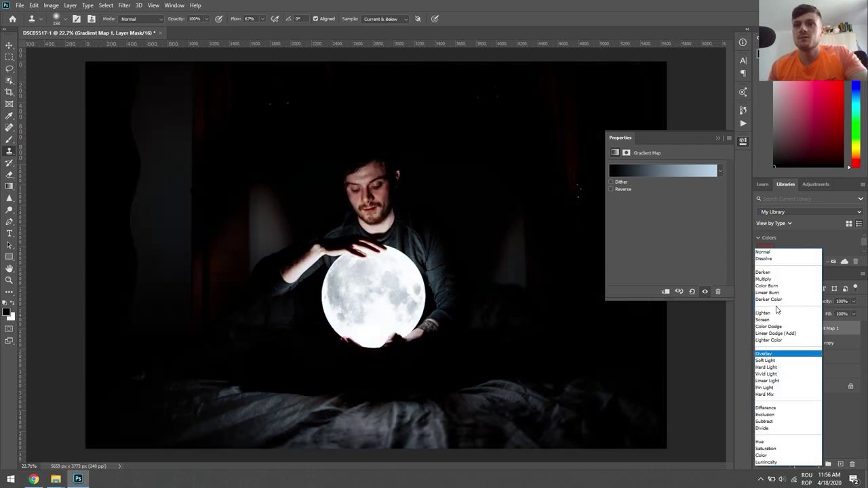
left_click(763, 251)
left_click(853, 301)
left_click_drag(857, 312, 826, 308)
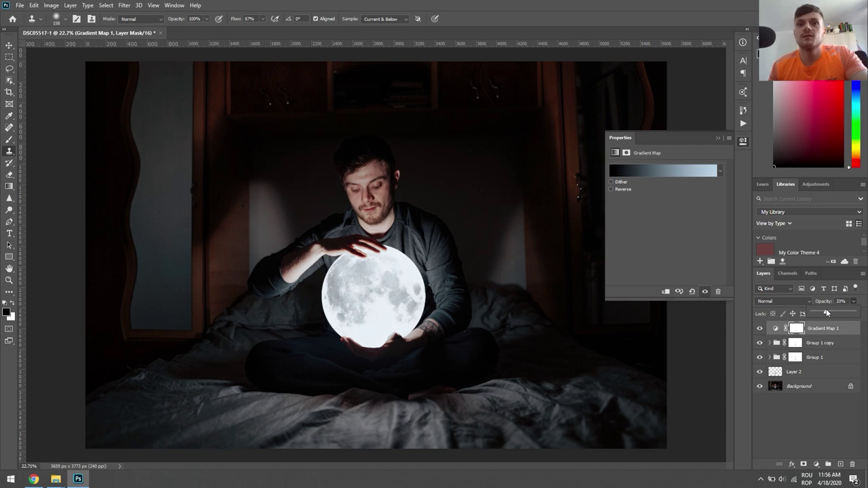
left_click(759, 328)
left_click(759, 328)
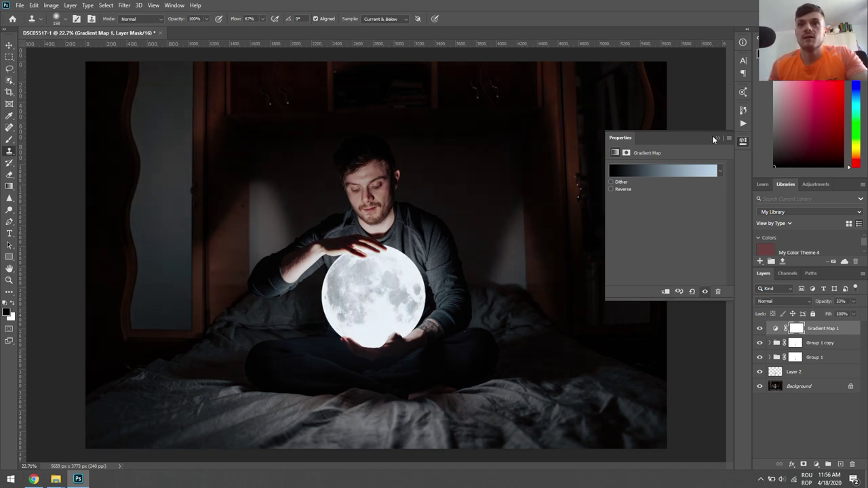
left_click(716, 138)
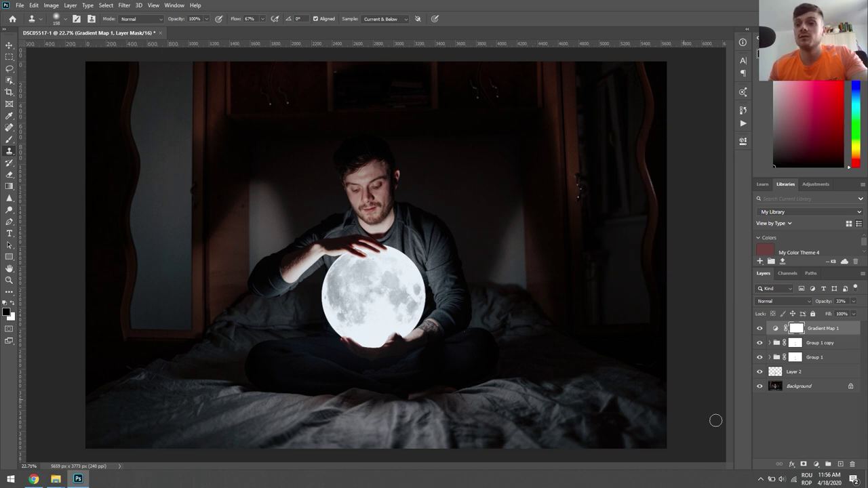
Reveal the desktop and drag the cloud PNG toward Photoshop
left_click(816, 463)
left_click(536, 6)
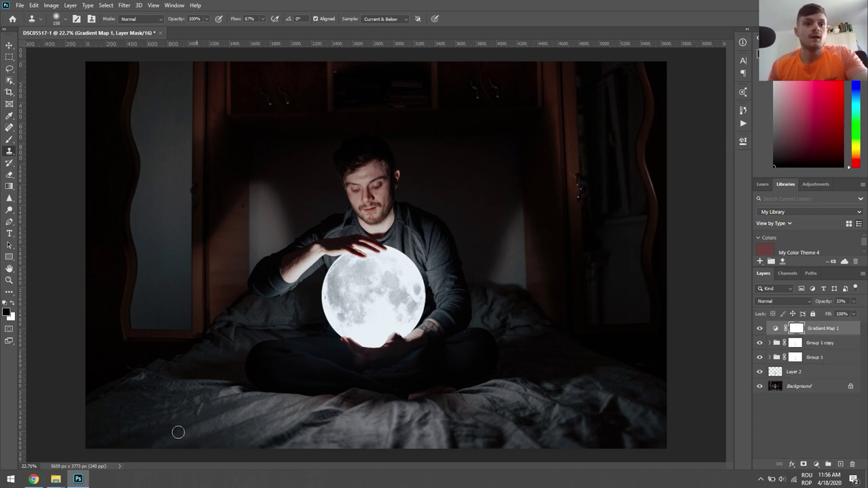
left_click(33, 479)
key("super+d")
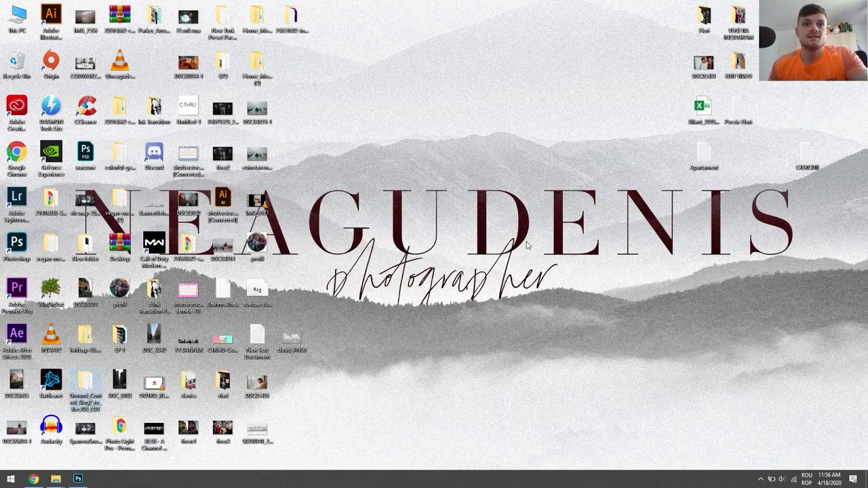
mouse_move(292, 340)
left_mouse_down()
mouse_move(86, 483)
mouse_move(372, 283)
left_mouse_up()
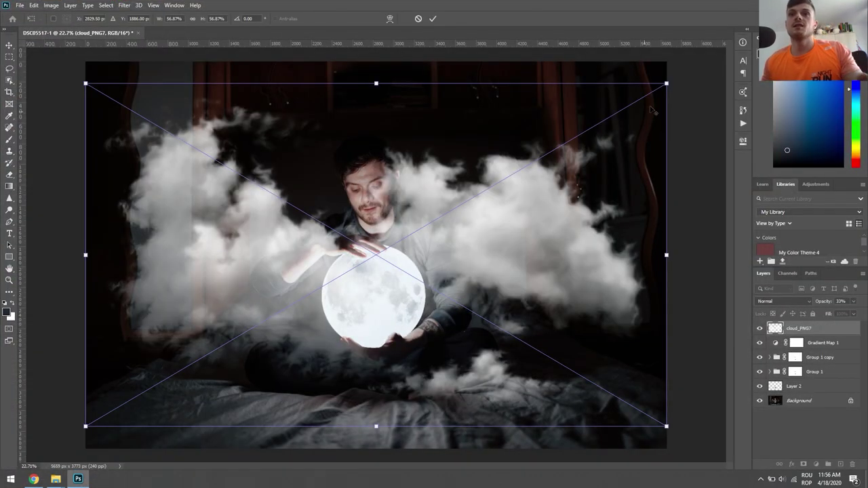
Shrink the cloud image around the moon and move cloud_PNG7 below Gradient Map 1
mouse_move(667, 83)
left_mouse_down()
mouse_move(485, 219)
mouse_move(475, 248)
mouse_move(473, 237)
left_mouse_up()
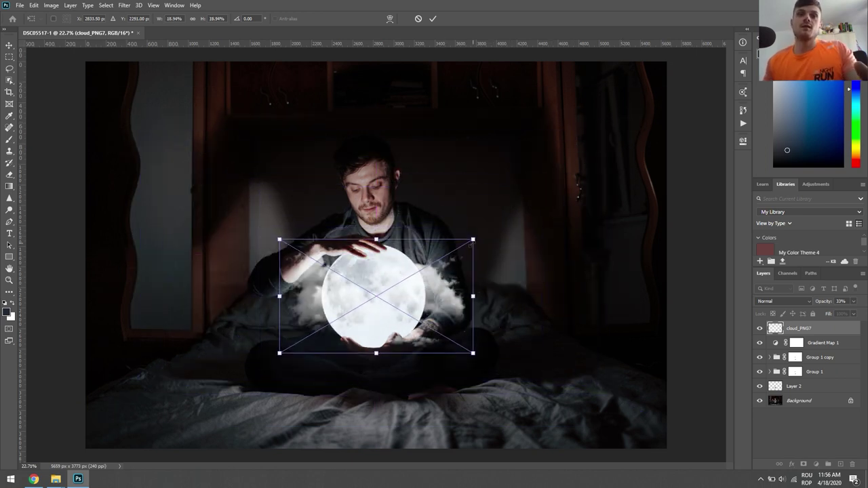
key("Return")
key("s")
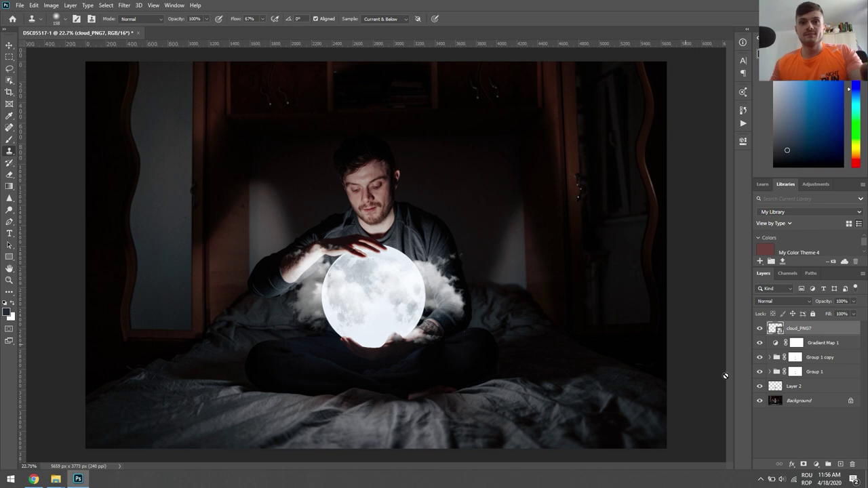
mouse_move(822, 328)
left_mouse_down()
mouse_move(820, 384)
mouse_move(821, 339)
left_mouse_up()
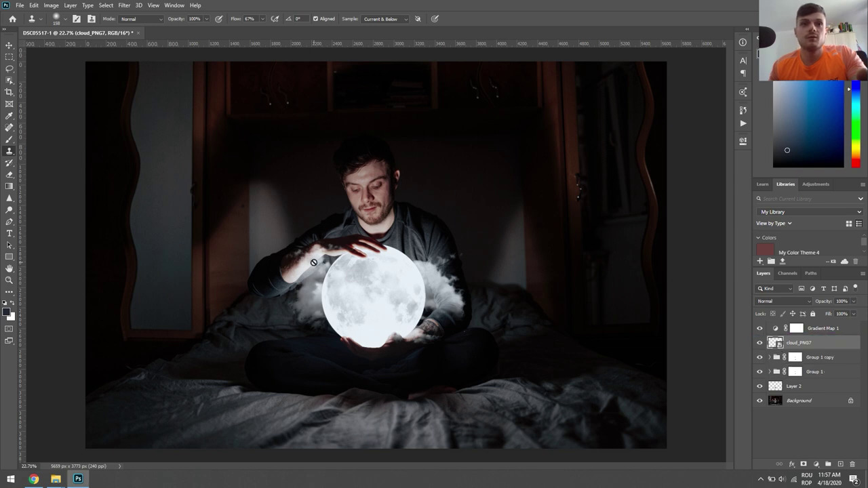
scroll(313, 260, "up", 2)
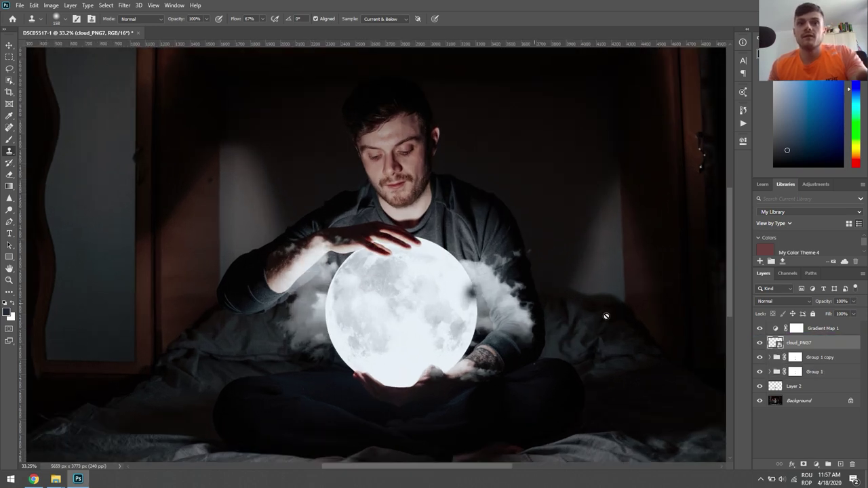
scroll(562, 271, "down", 1)
Scale cloud_PNG7 slightly smaller so the clouds wrap the moon's sides
key("ctrl+t")
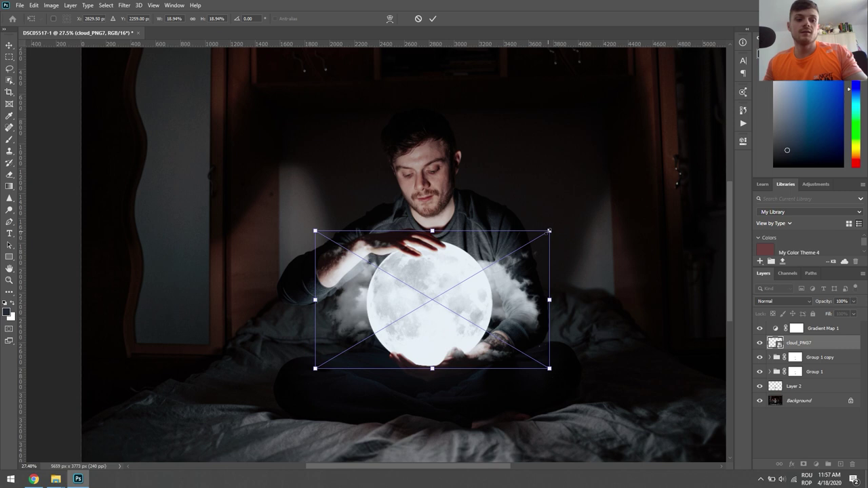
left_click_drag(549, 230, 533, 240)
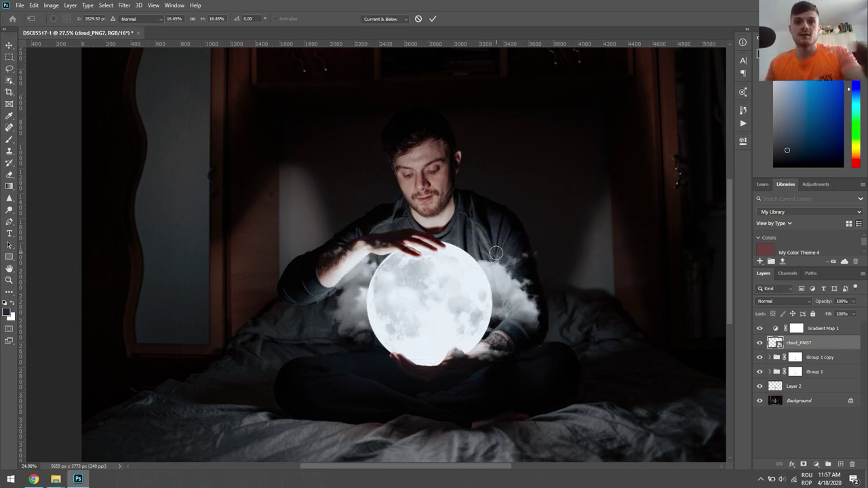
key("Return")
key("s")
scroll(440, 274, "down", 3)
scroll(380, 254, "up", 2)
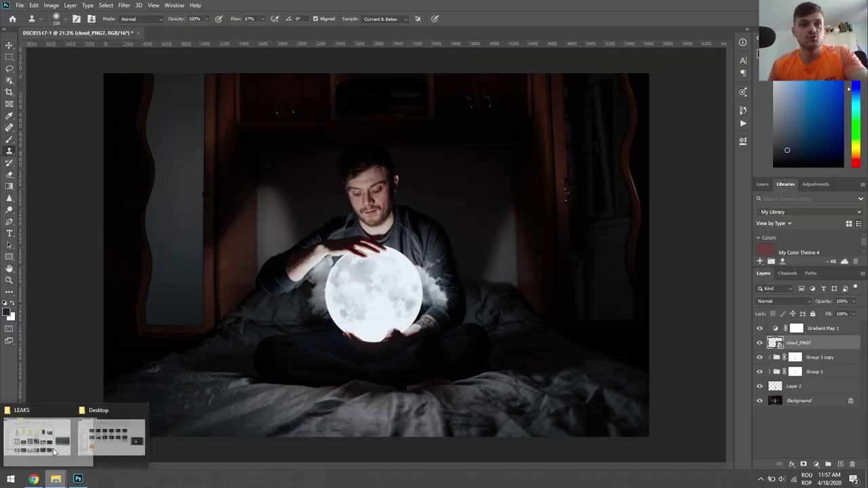
Place light leak shutterstock_208734952 from the LEAKS folder, scale it to fill, and blend with Screen
mouse_move(55, 479)
left_click(119, 437)
left_click(659, 273)
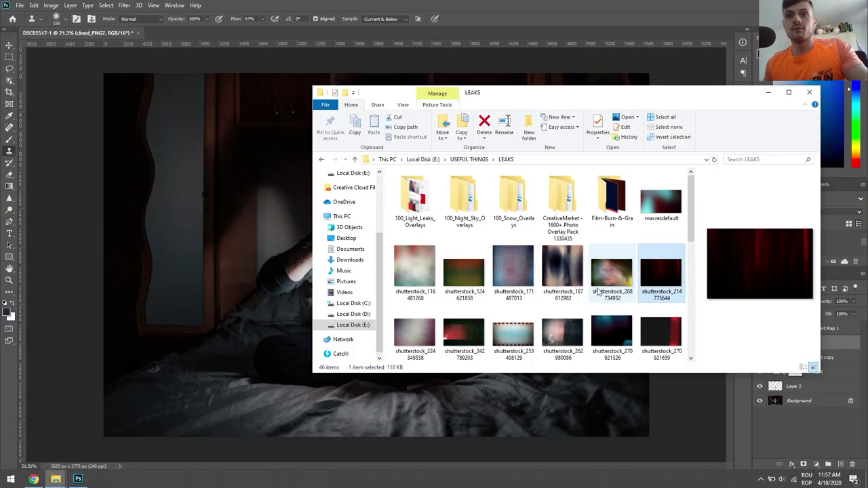
left_click(609, 279)
left_click_drag(618, 272, 229, 280)
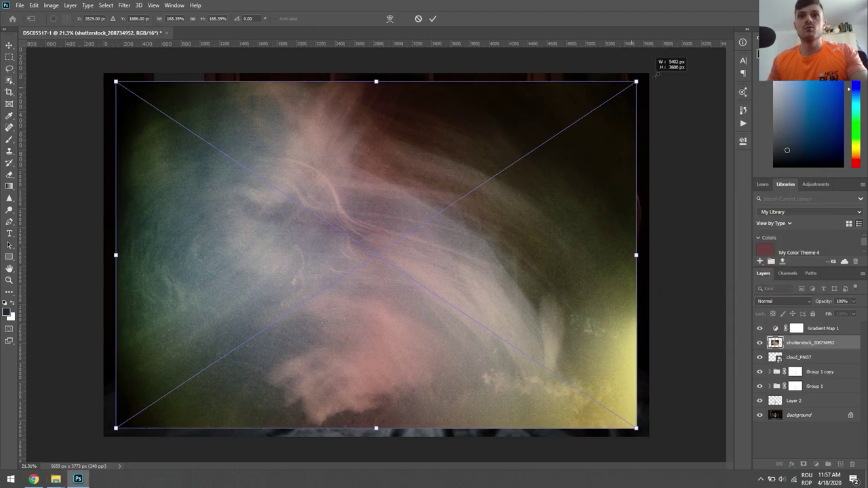
left_click_drag(530, 152, 655, 68)
key("Return")
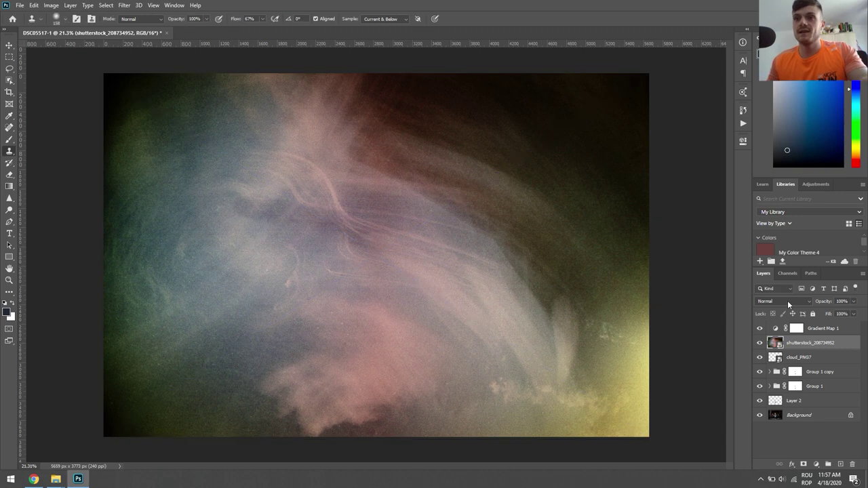
left_click(787, 301)
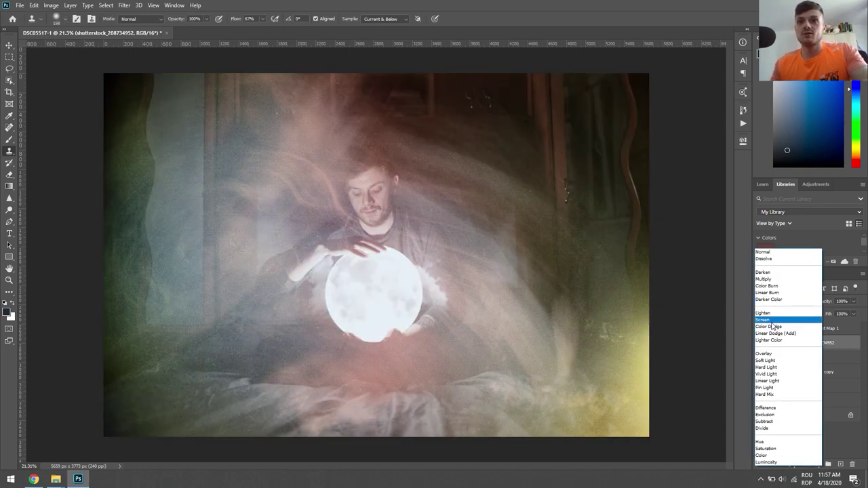
left_click(771, 320)
Desaturate the light leak with a clipped Hue/Saturation at -100 and set it to 21% opacity
left_click(802, 464)
key("Escape")
key("ctrl+bracketright")
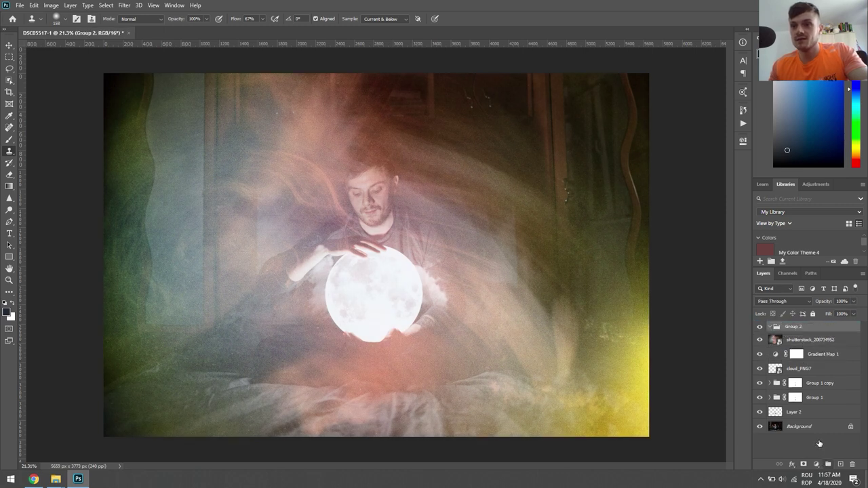
left_click(815, 464)
left_click(807, 381)
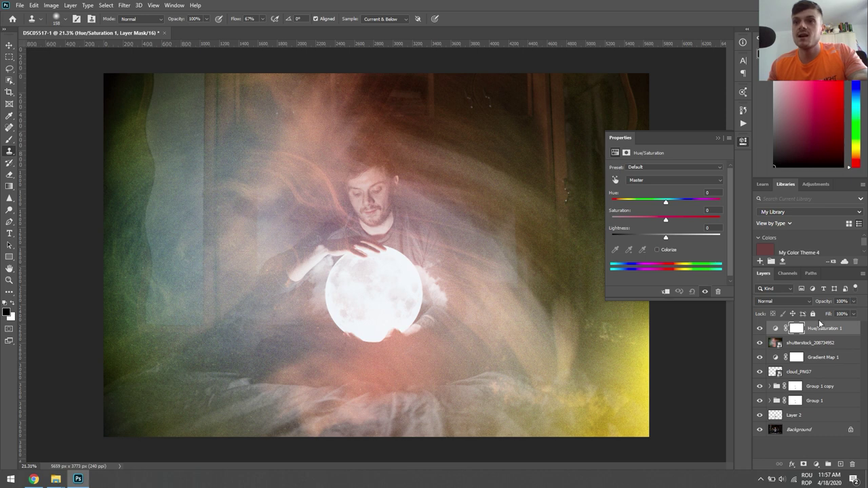
right_click(819, 324)
left_click(767, 266)
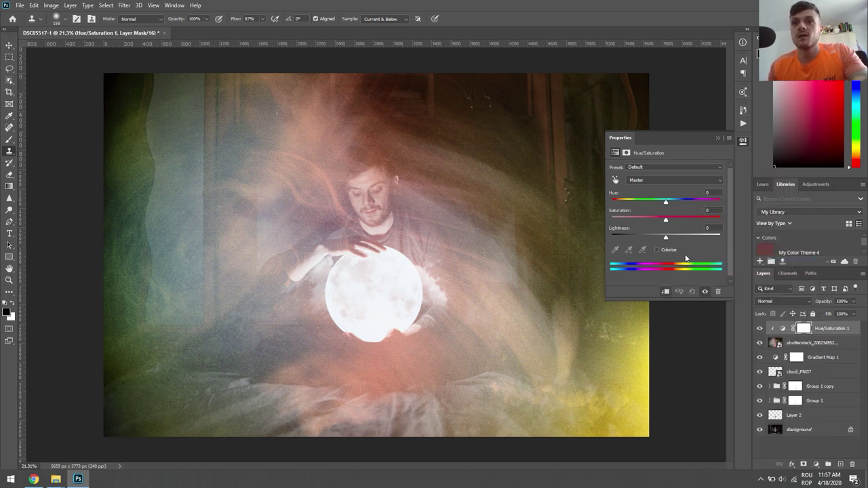
left_click_drag(663, 221, 590, 219)
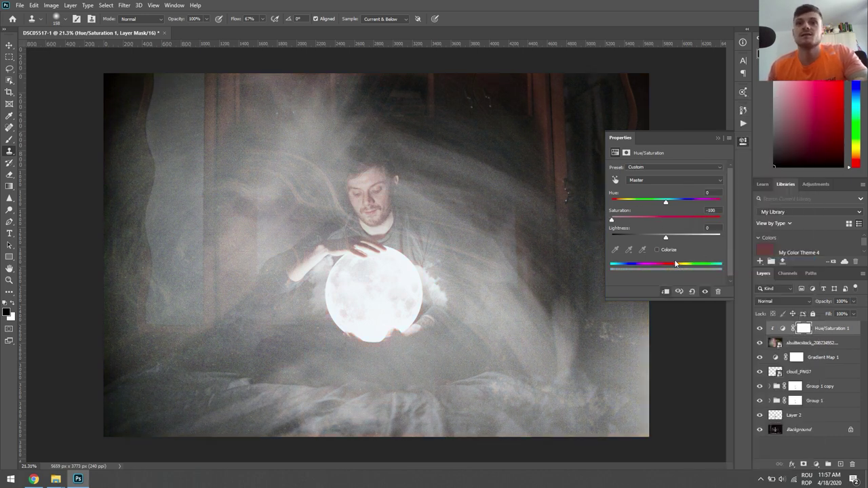
left_click(797, 341)
left_click_drag(853, 301, 821, 313)
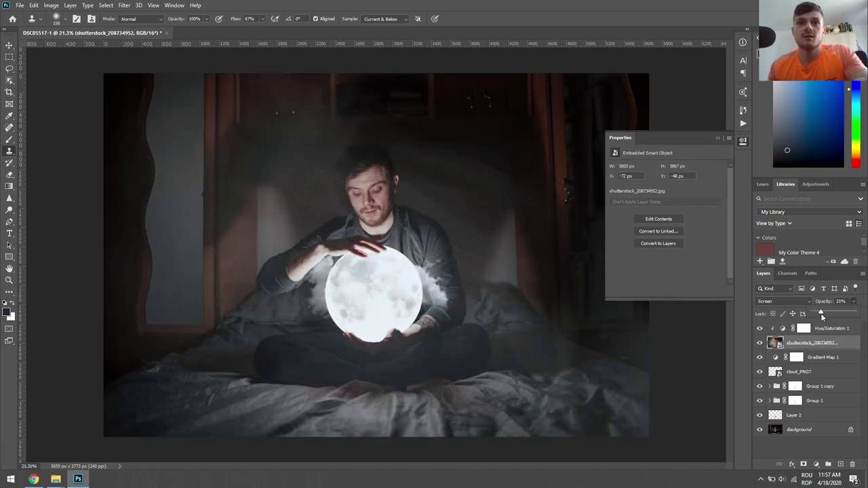
Crop a little off all four edges, leaving a 5287 × 3425 px image
left_click(730, 138)
scroll(412, 181, "down", 2)
scroll(407, 170, "down", 1)
scroll(382, 213, "up", 2)
scroll(375, 226, "down", 1)
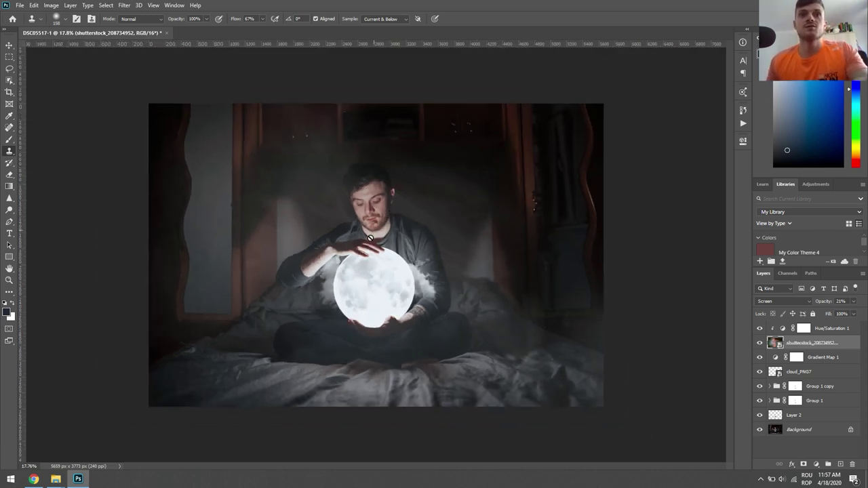
key("c")
left_click_drag(377, 99, 377, 116)
left_click_drag(144, 251, 162, 251)
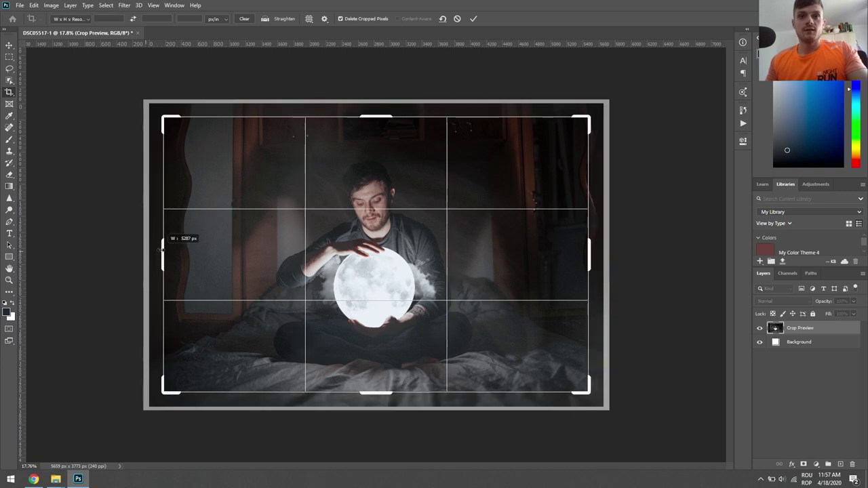
key("Return")
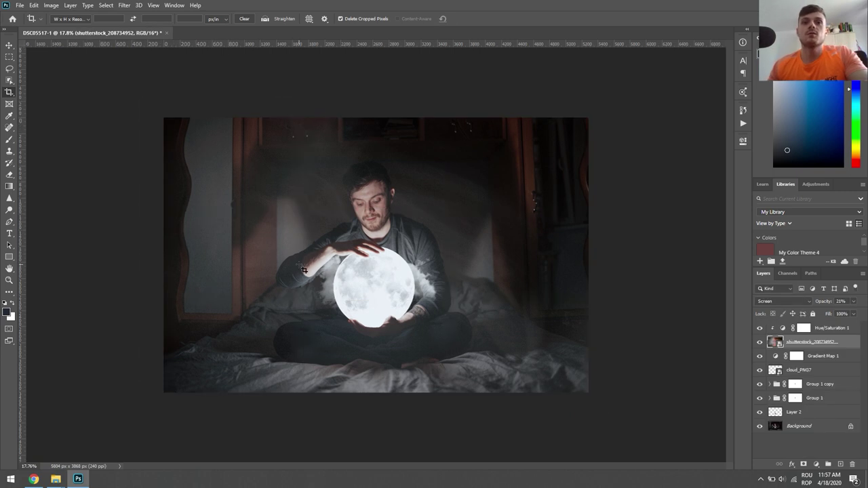
key("ctrl+0")
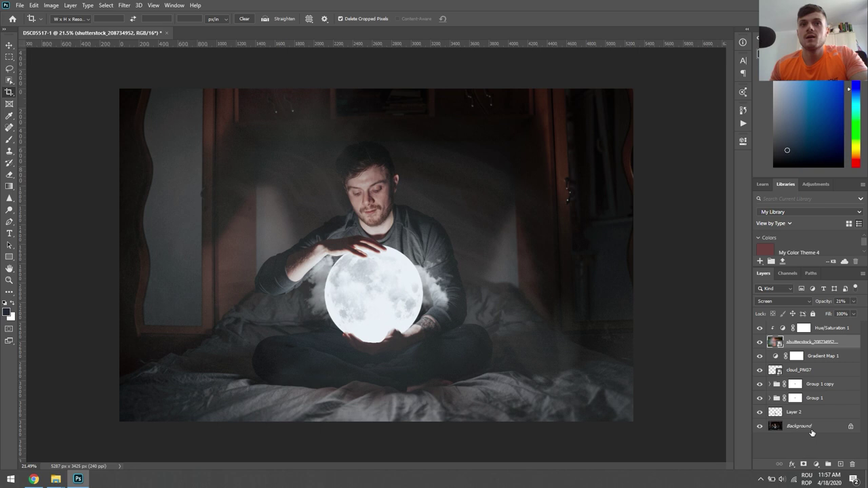
Add a Selective Color adjustment and reduce yellow and magenta in the Blacks
left_click(816, 464)
left_click(812, 463)
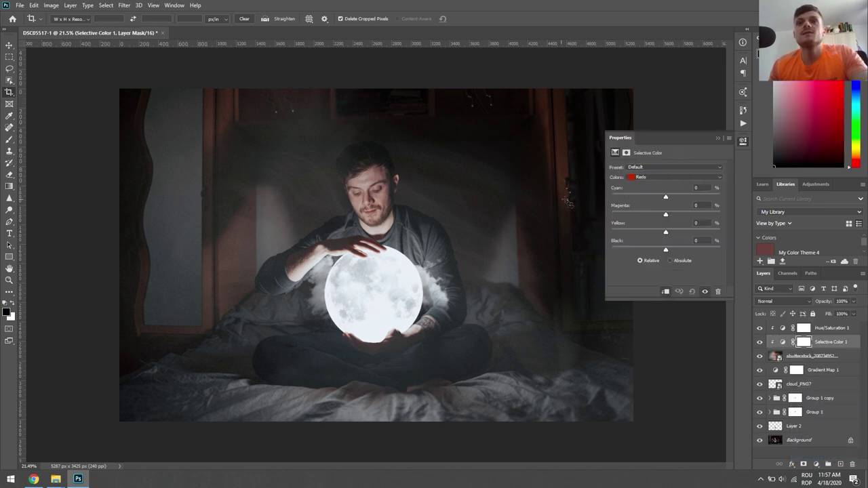
left_click(651, 178)
left_click(645, 240)
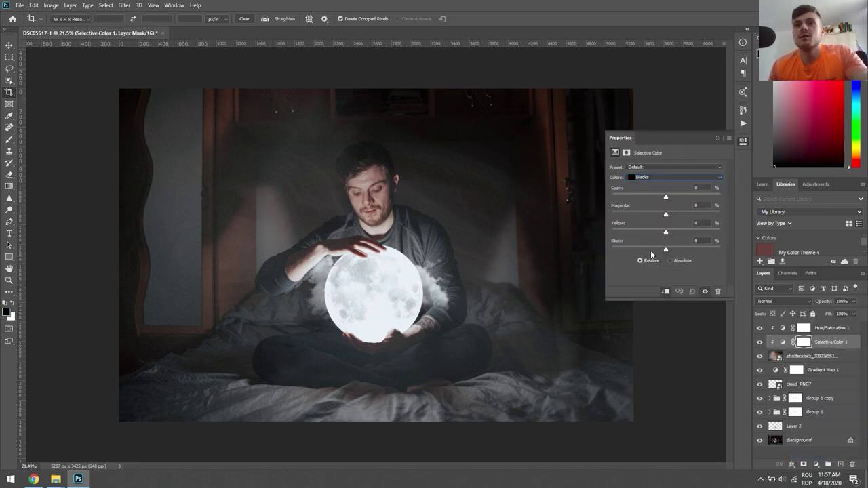
left_click_drag(666, 237, 660, 238)
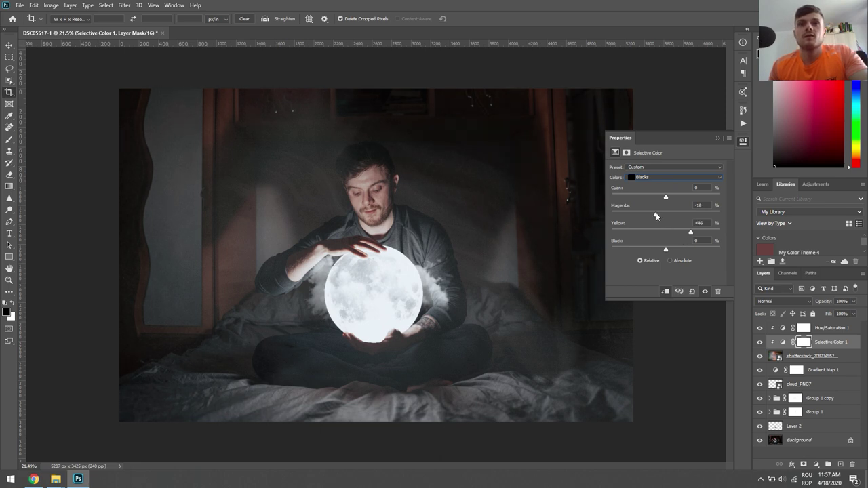
left_click_drag(664, 215, 659, 213)
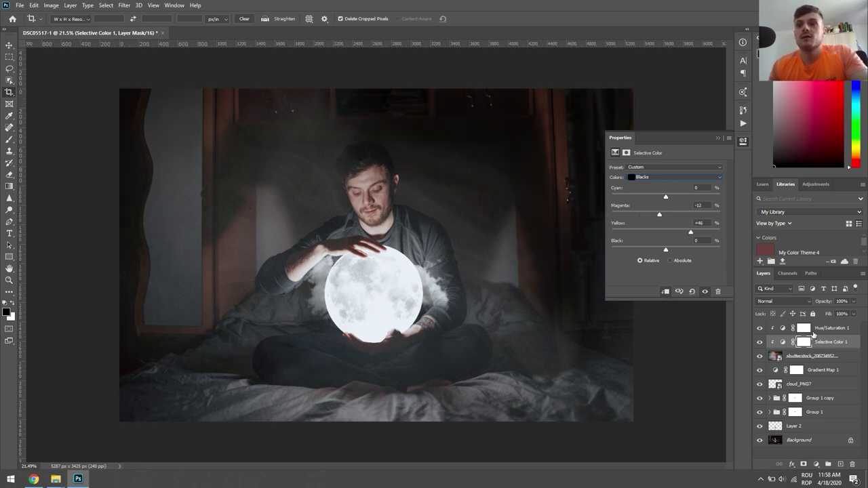
Move Selective Color 1 above Hue/Saturation 1, release its clipping, and deepen Blacks to +8
left_click_drag(822, 342, 823, 331)
right_click(832, 332)
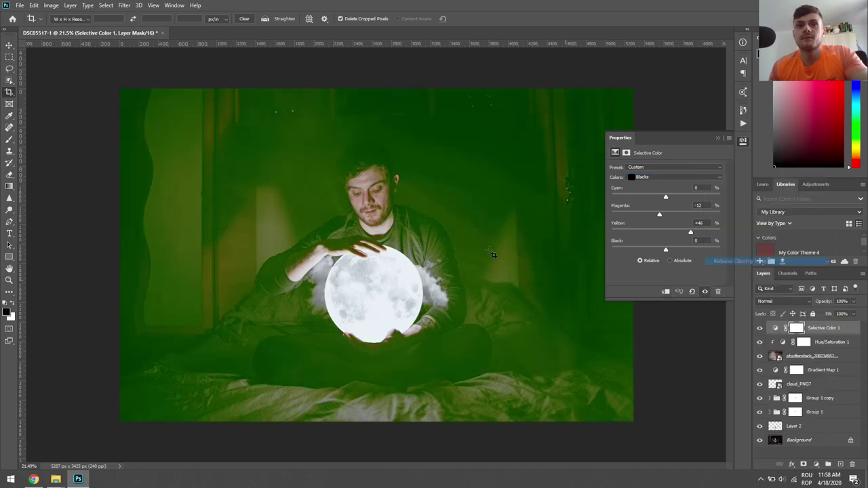
left_click(739, 261)
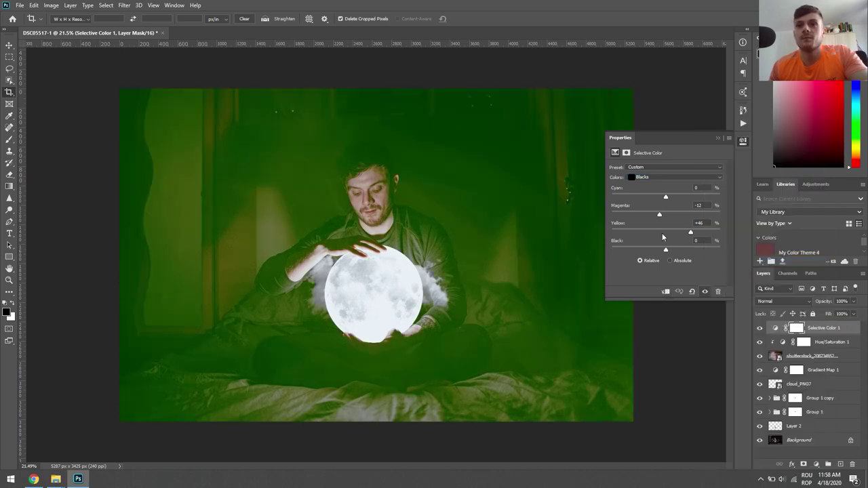
type("0")
key("Tab")
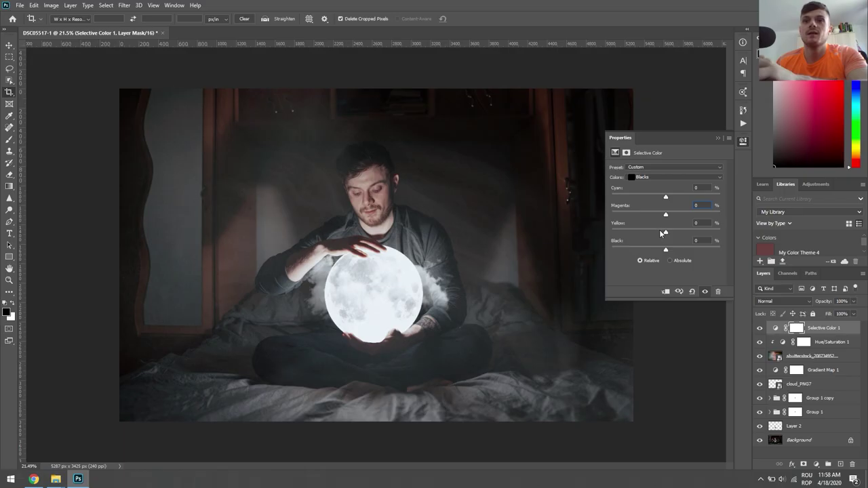
left_click_drag(670, 234, 664, 215)
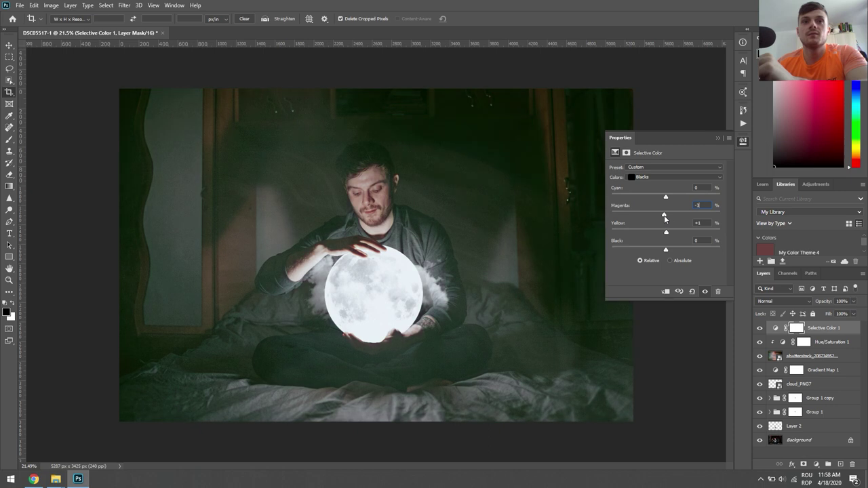
type("0")
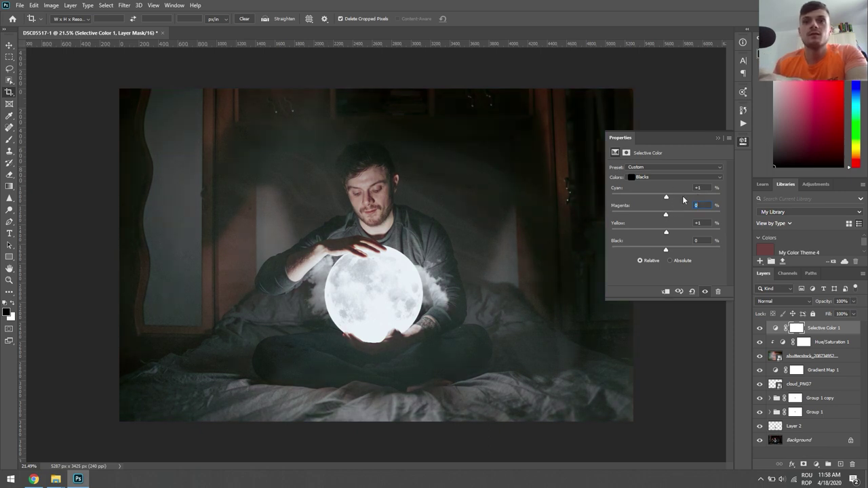
left_click_drag(665, 249, 671, 250)
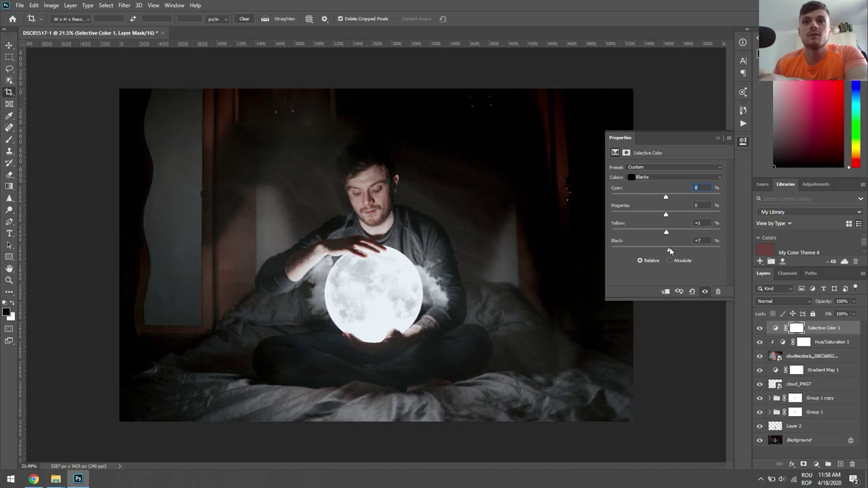
Shift the Neutrals cooler: Cyan +1, Magenta -2, Yellow -5
left_click(659, 176)
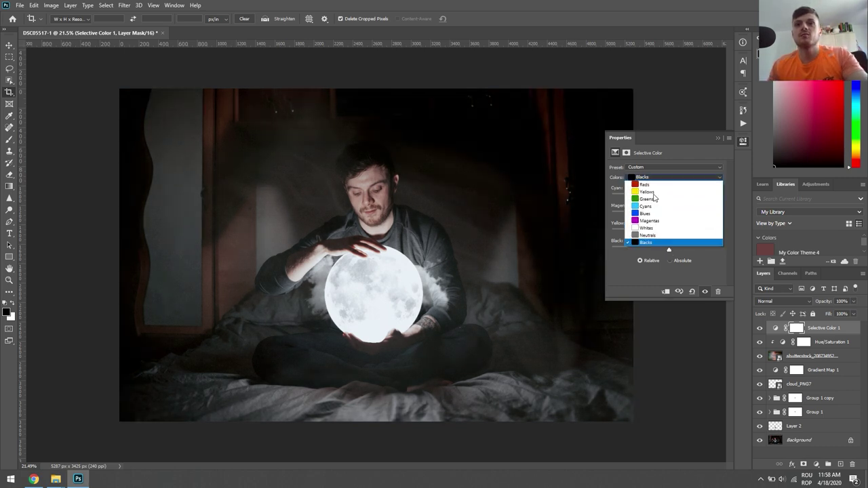
left_click(650, 241)
left_click_drag(666, 232, 663, 234)
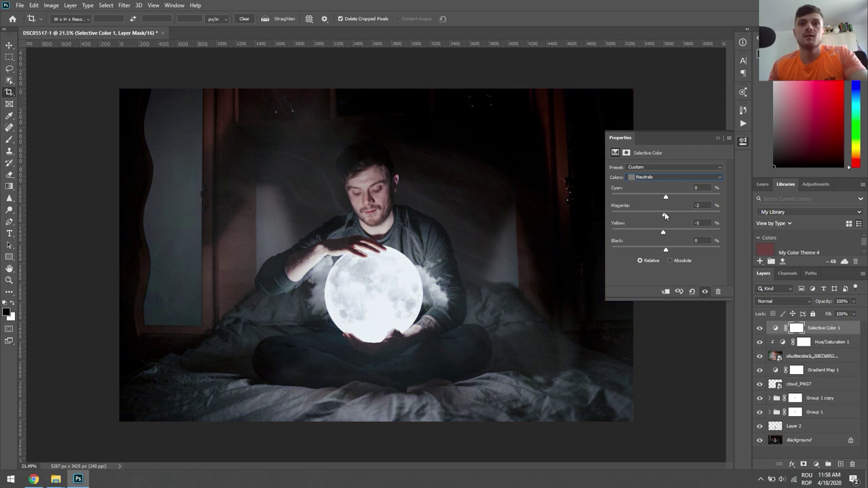
left_click_drag(668, 200, 668, 200)
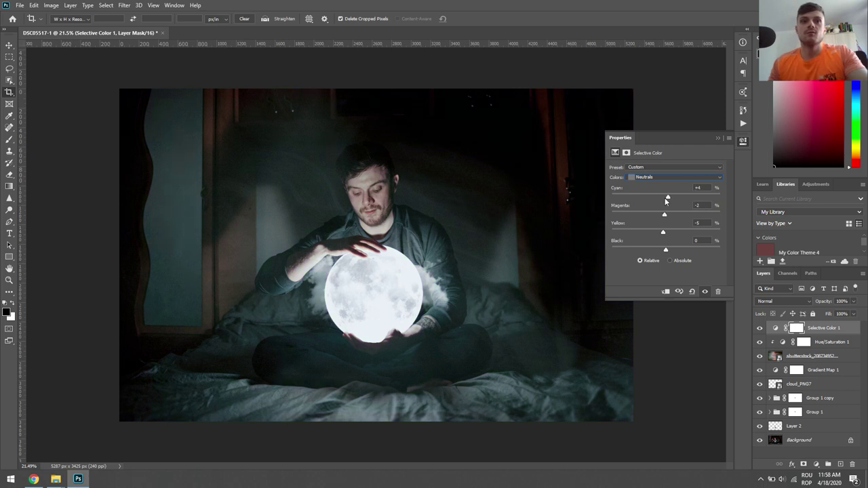
double_click(706, 188)
type("0")
key("Return")
type("1")
key("Return")
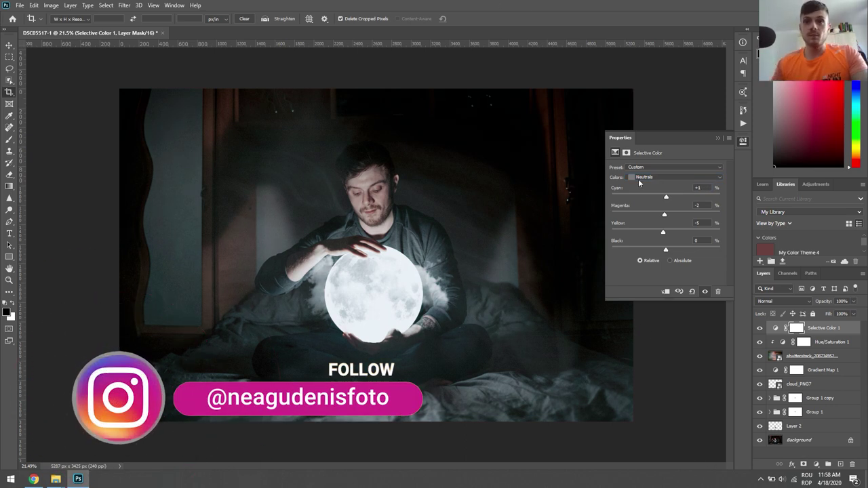
left_click(718, 138)
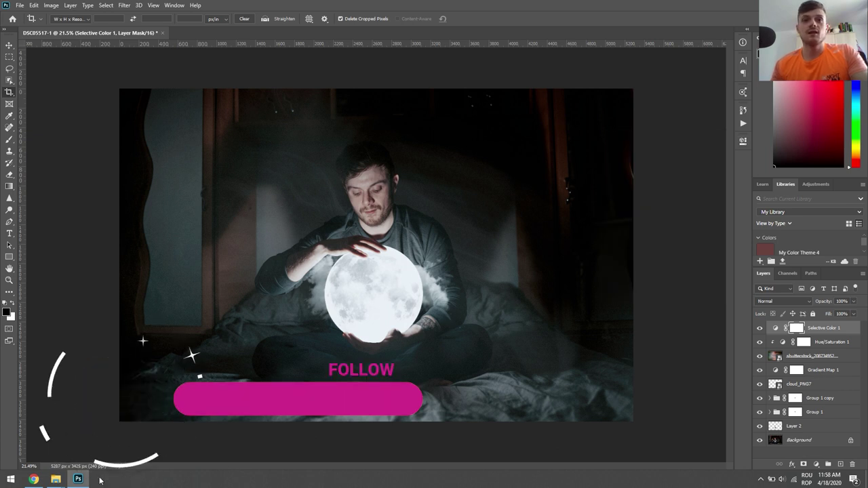
scroll(563, 334, "down", 1)
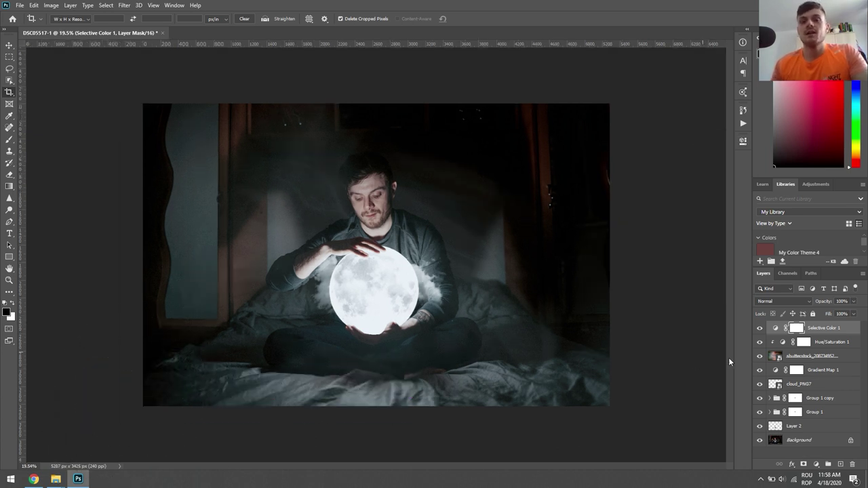
Add a Gradient Map with a dark-to-muted-cyan gradient
left_click(814, 466)
left_click(819, 453)
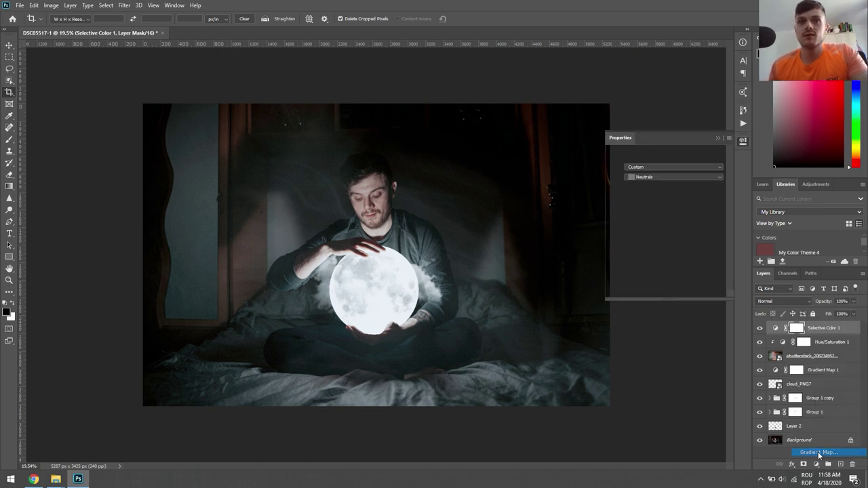
left_click(692, 168)
double_click(733, 239)
left_click(629, 189)
left_click_drag(691, 169, 686, 215)
mouse_move(631, 182)
left_mouse_down()
mouse_move(615, 214)
mouse_move(600, 200)
left_mouse_up()
left_click(772, 161)
left_click(724, 92)
Keep Gradient Map 2 on Normal blend and lower it to a faint 5% opacity
key("c")
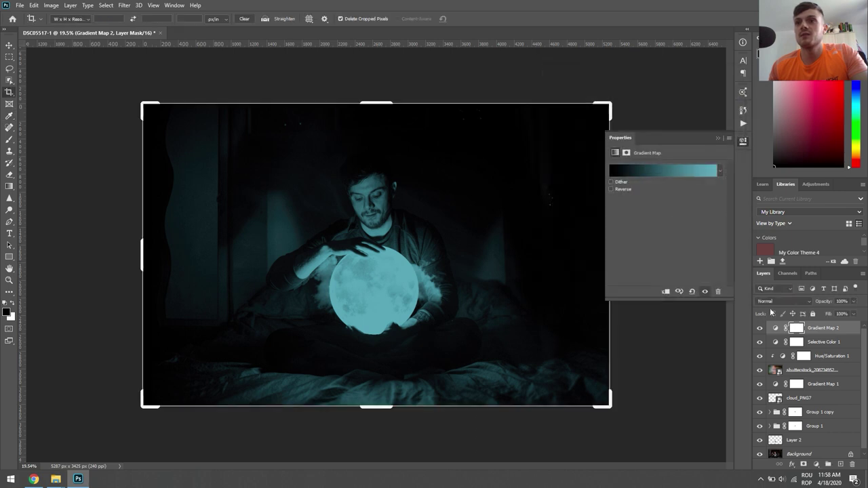
left_click(780, 301)
left_click(853, 304)
left_click(852, 304)
left_click_drag(852, 312, 815, 313)
left_click(763, 333)
scroll(454, 173, "down", 2)
scroll(454, 173, "up", 2)
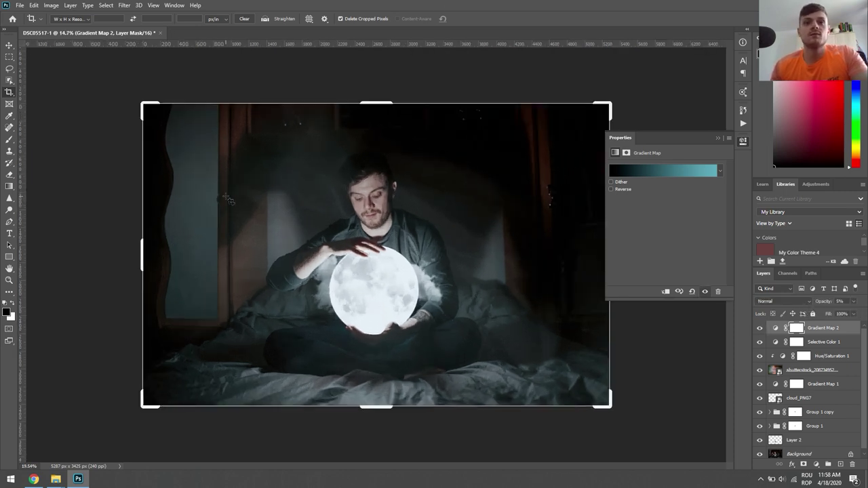
Flatten all layers into a single Background layer
left_click(800, 454)
right_click(822, 454)
left_click(808, 425)
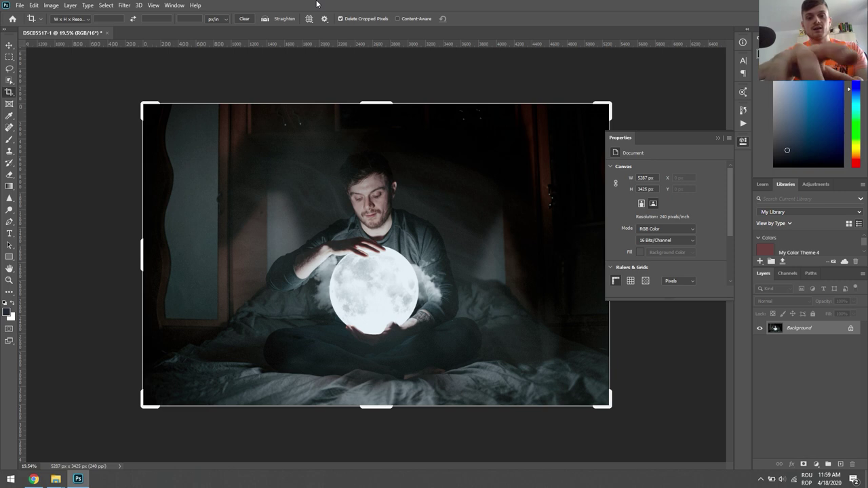
Resize the image to 1920 px wide (1920 × 1244 px)
key("ctrl+alt+i")
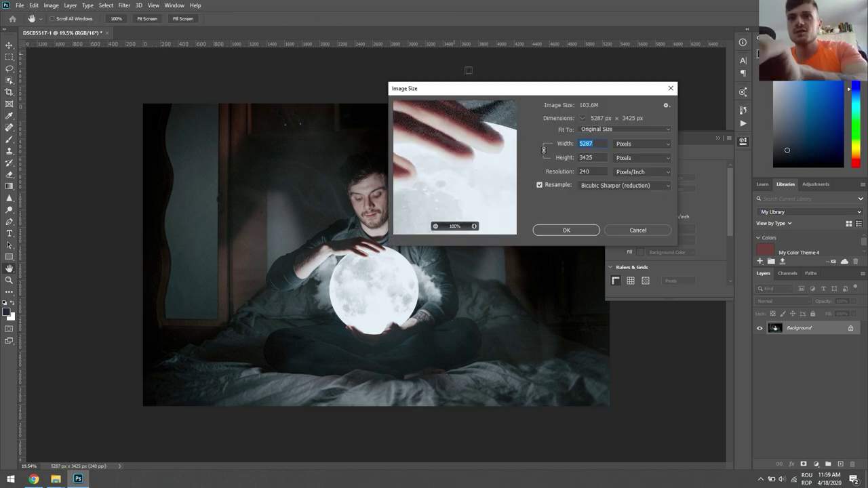
type("1920")
left_click(578, 229)
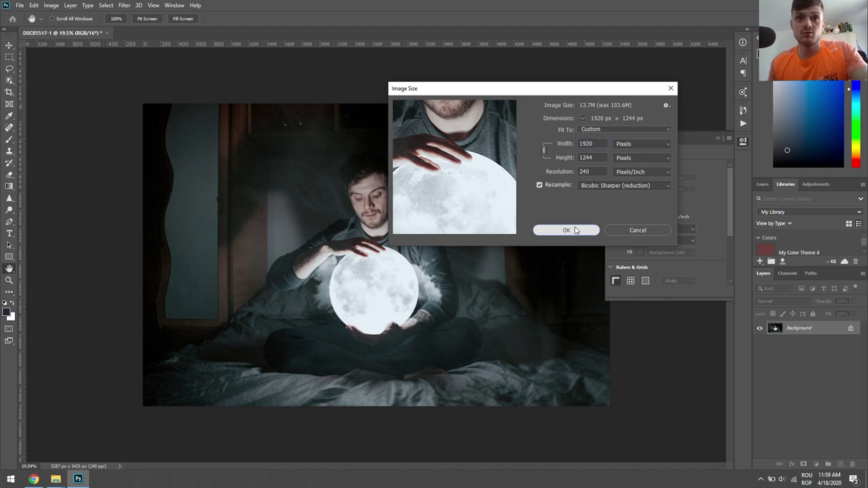
key("ctrl+0")
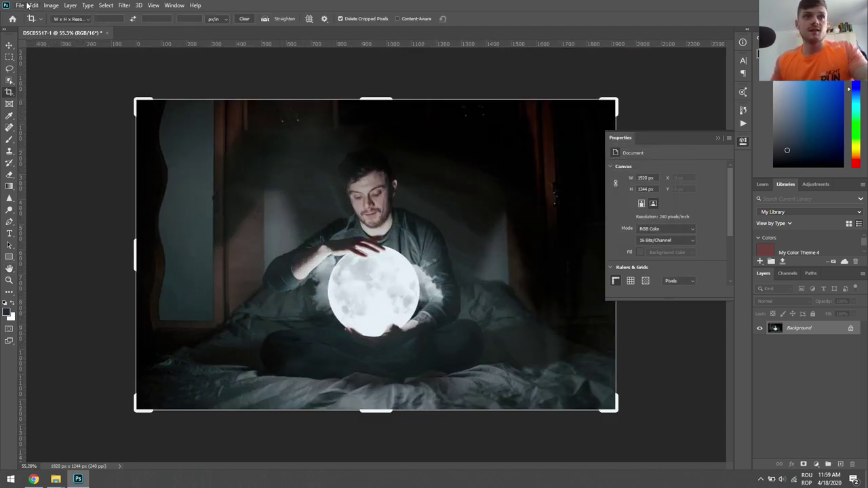
Quick Export the image as a JPG named 'Fotografie tutori' to the Desktop
left_click(19, 5)
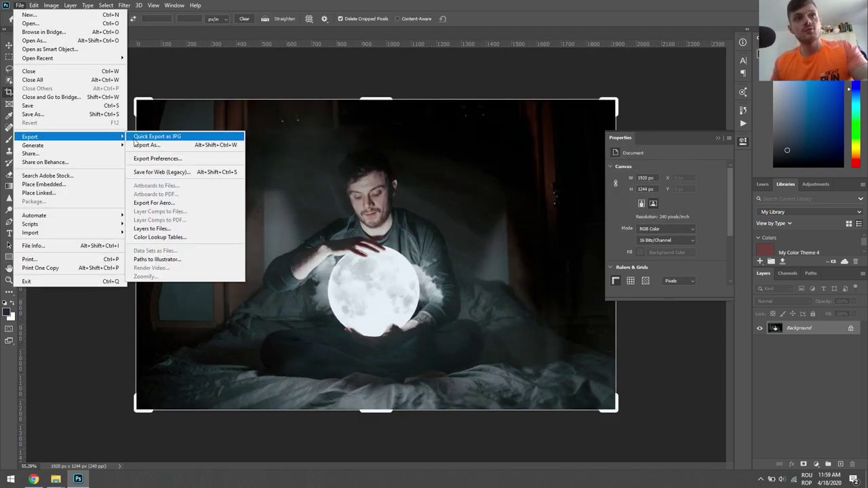
left_click(139, 137)
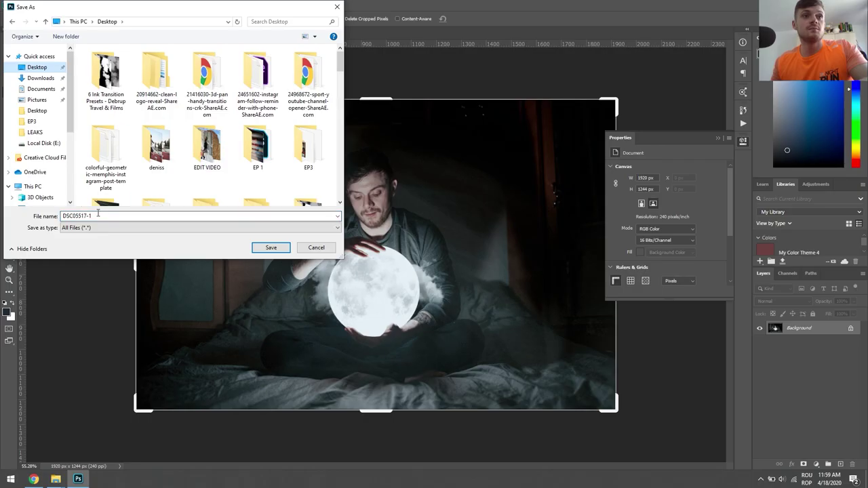
type("Fotografie tutori")
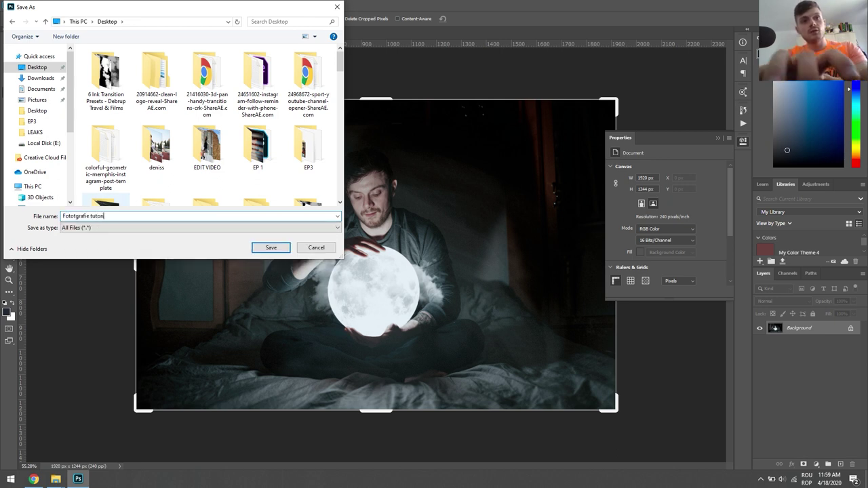
key("Escape")
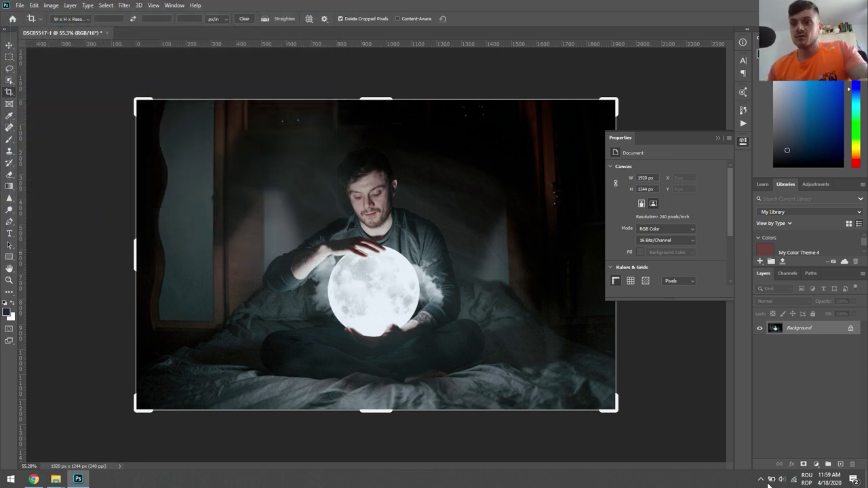
left_click(867, 480)
Refresh the desktop and open the exported 'Fototgrafie tutorial.jpg' in Windows Photos
right_click(395, 232)
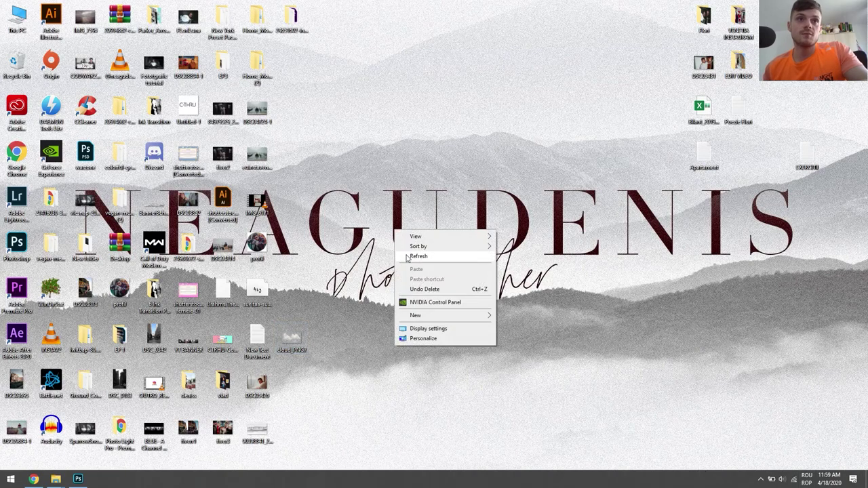
left_click(417, 254)
double_click(154, 65)
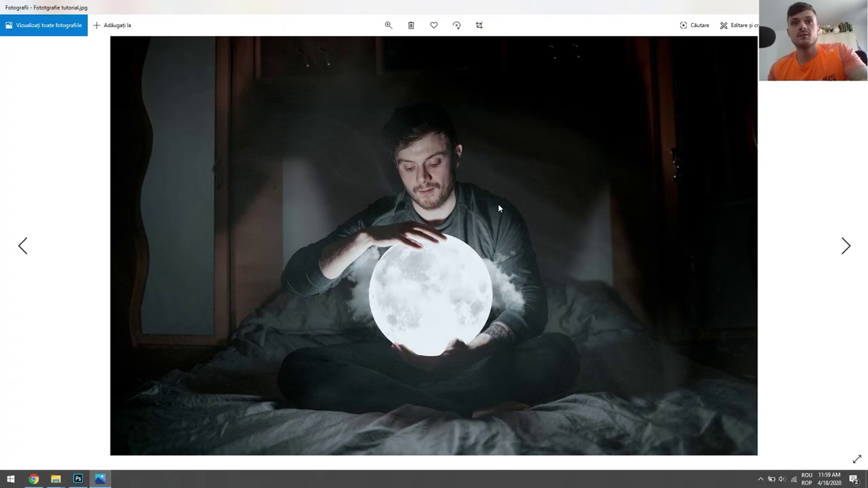